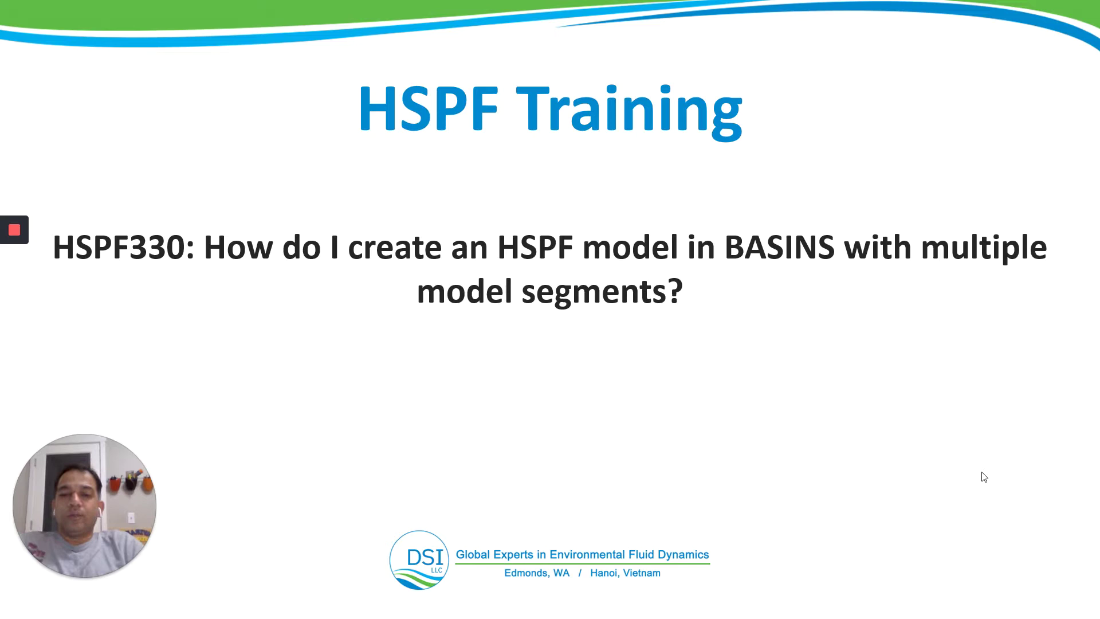
# Exit the HSPF330 title slideshow and return to PowerPoint's normal editing view.
pyautogui.press('Escape')
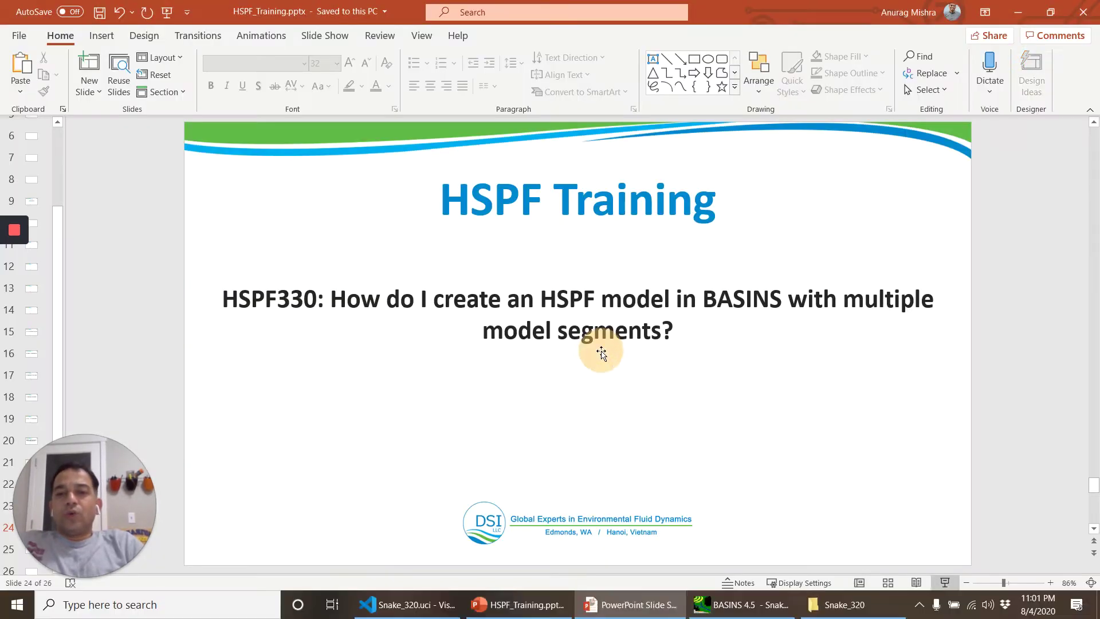
# Open the Attribute Table Editor for the Watershed Shapefile layer elev_cm_reprojw.shp in BASINS.
pyautogui.click(637, 614)
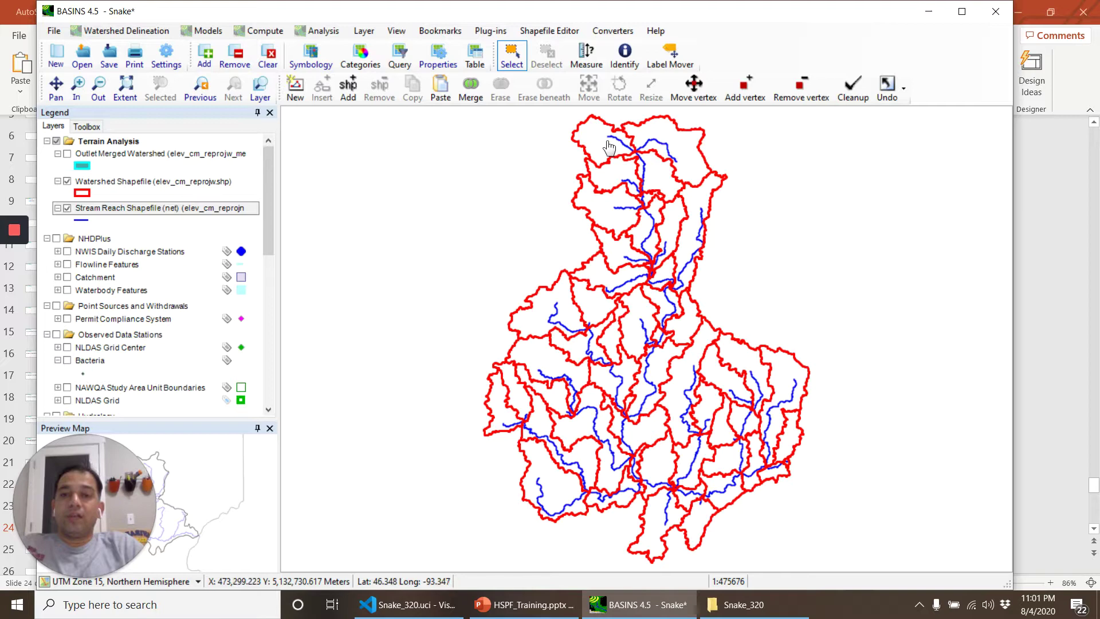
pyautogui.rightClick(183, 185)
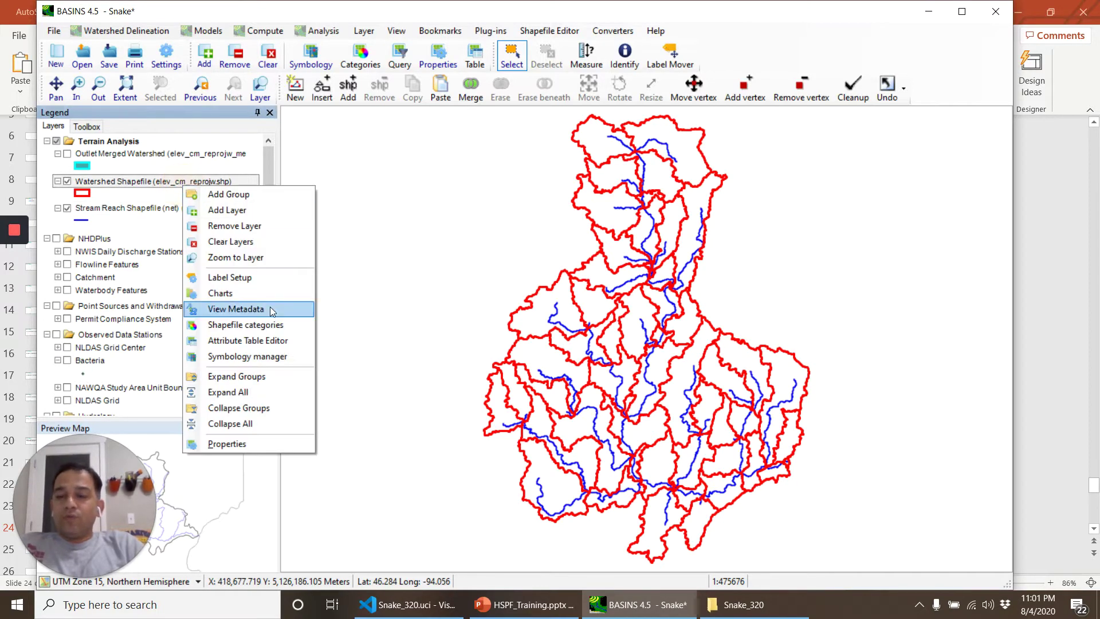
pyautogui.click(260, 340)
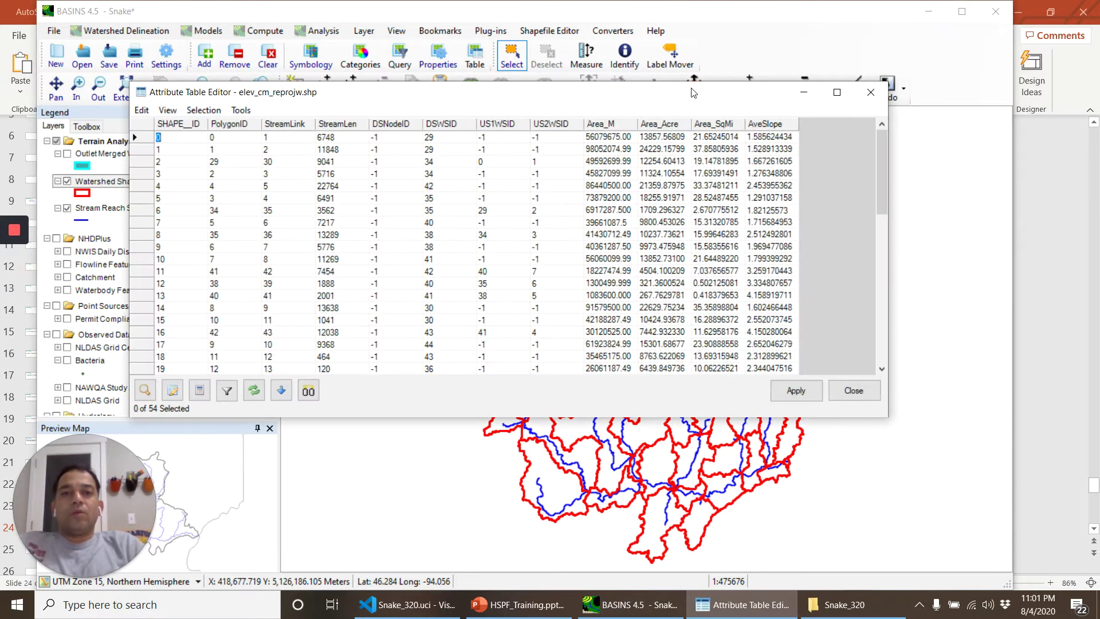
pyautogui.moveTo(682, 98); pyautogui.dragTo(661, 85)
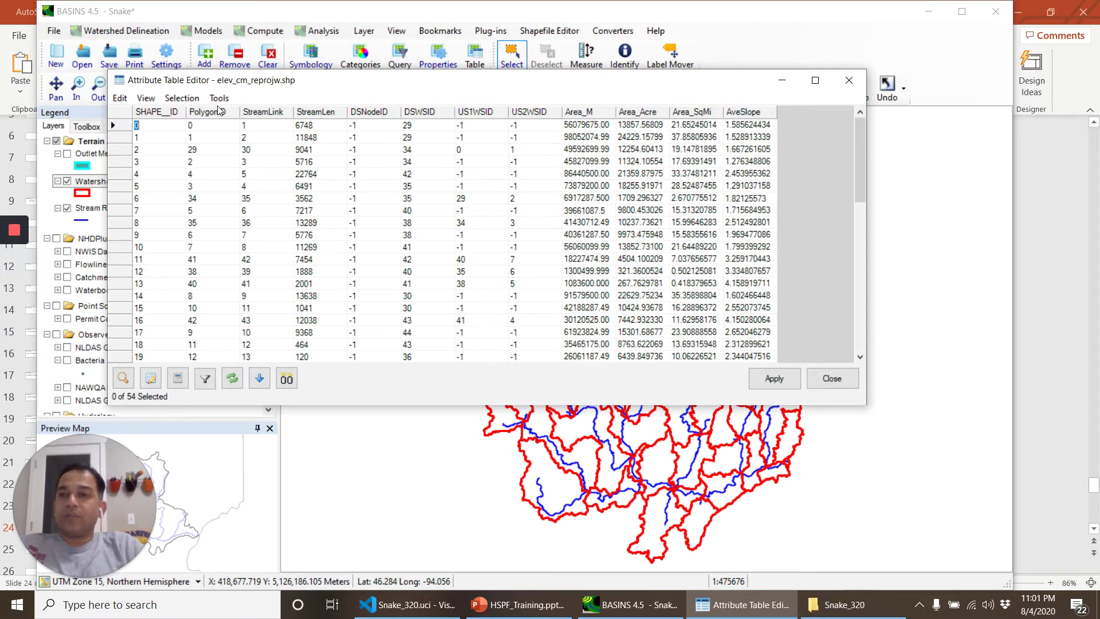
# Add a String field named ModelSeg, width 10, to the elev_cm_reprojw.shp table.
pyautogui.click(120, 99)
pyautogui.click(126, 114)
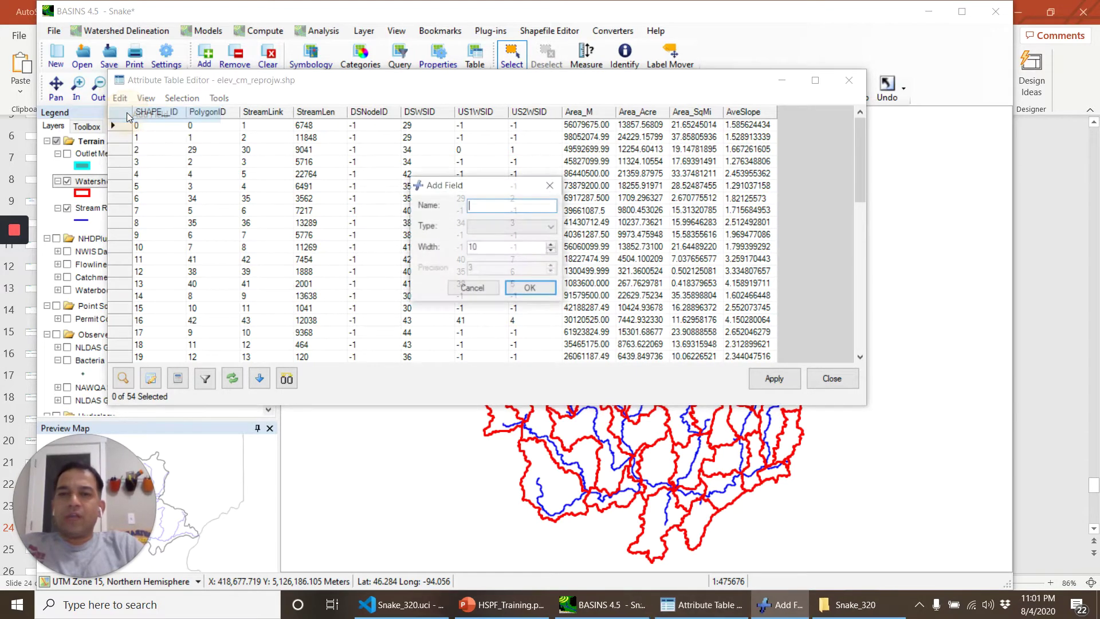
pyautogui.write('ModelSeg')
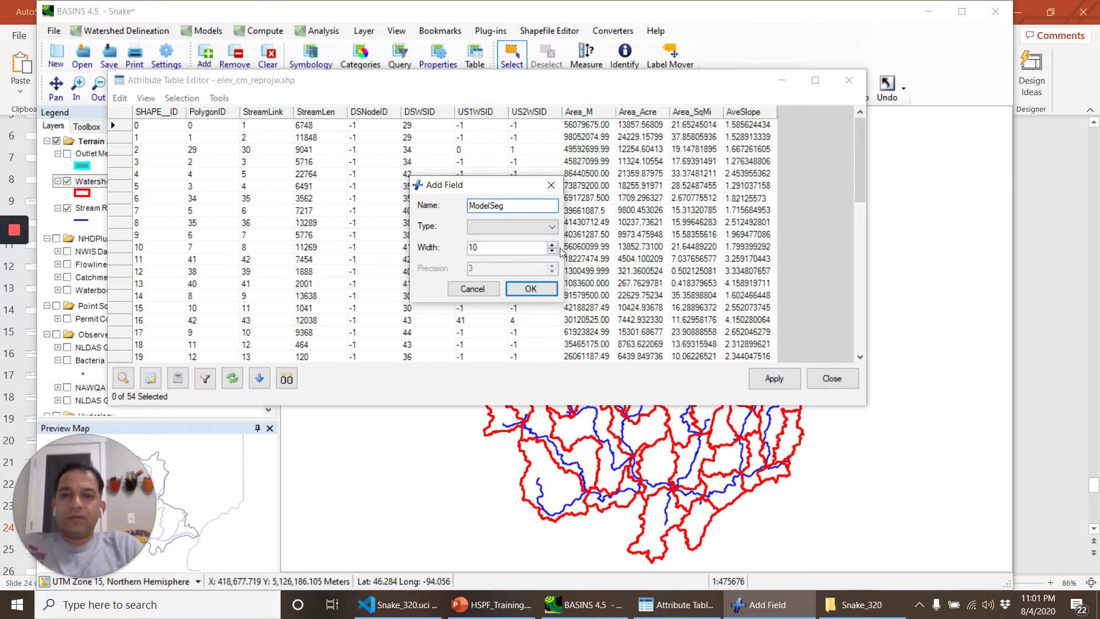
pyautogui.click(526, 225)
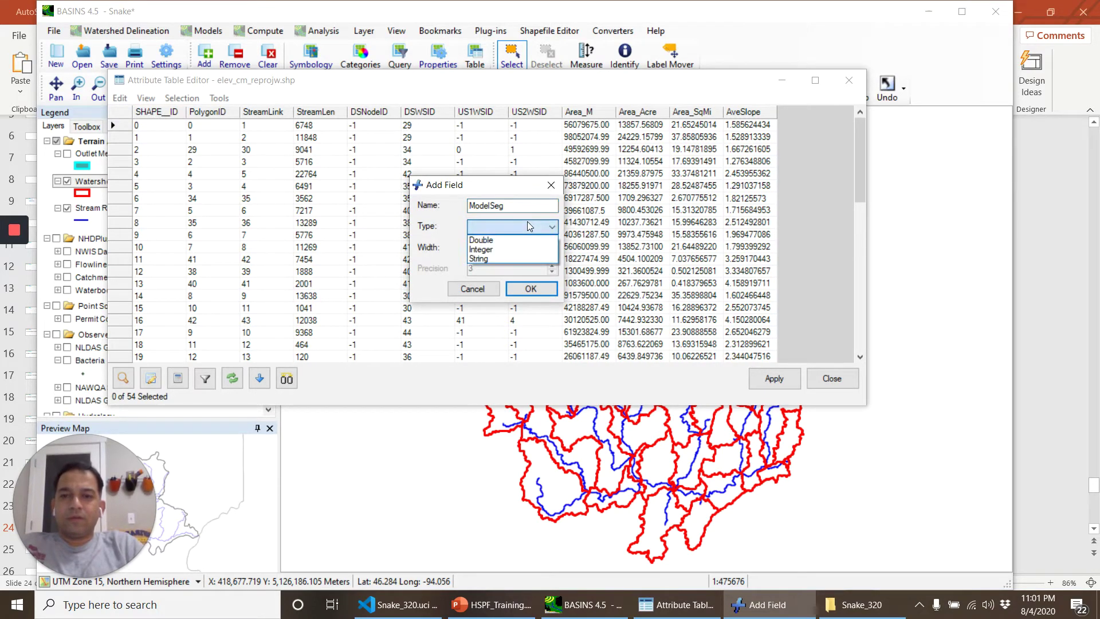
pyautogui.click(523, 256)
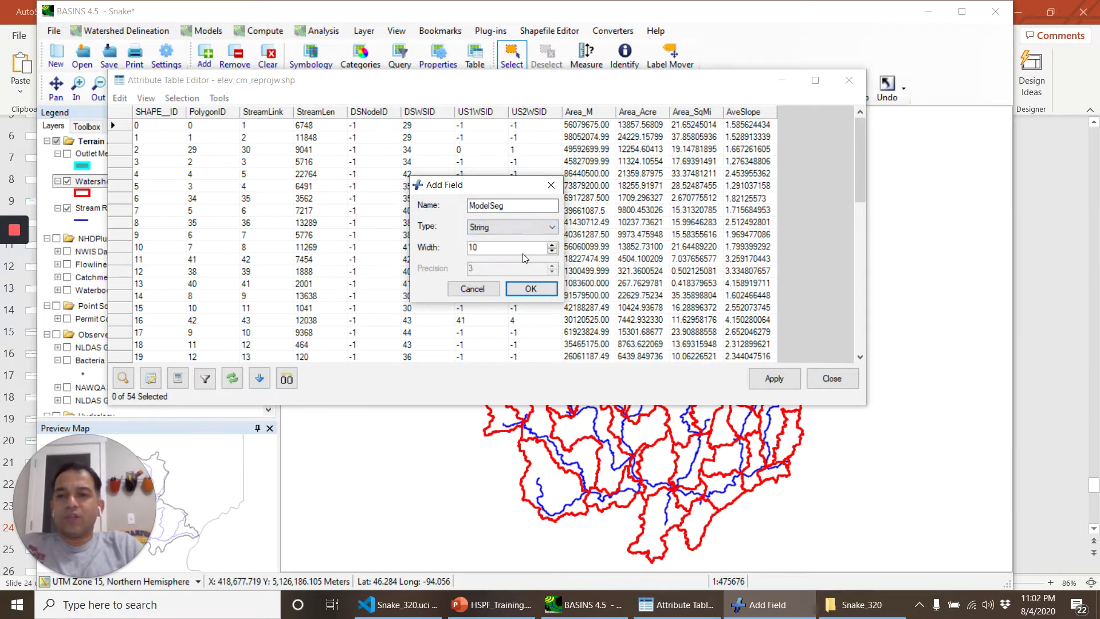
pyautogui.click(532, 291)
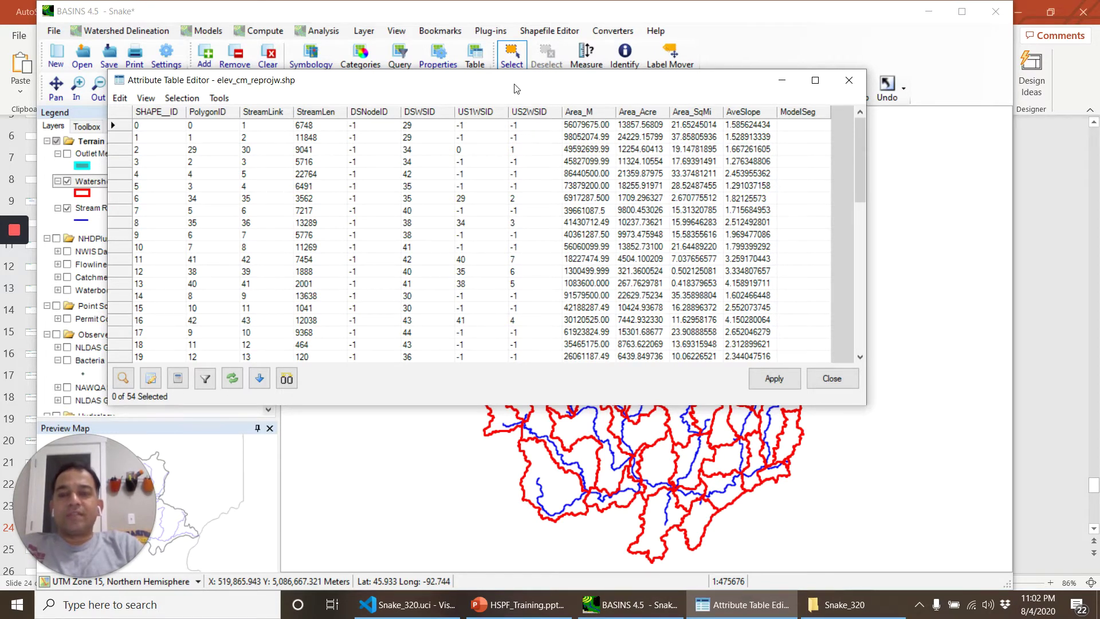
# Move the table aside and select watershed records 0 and 1 so they highlight yellow.
pyautogui.moveTo(516, 90); pyautogui.dragTo(614, 213)
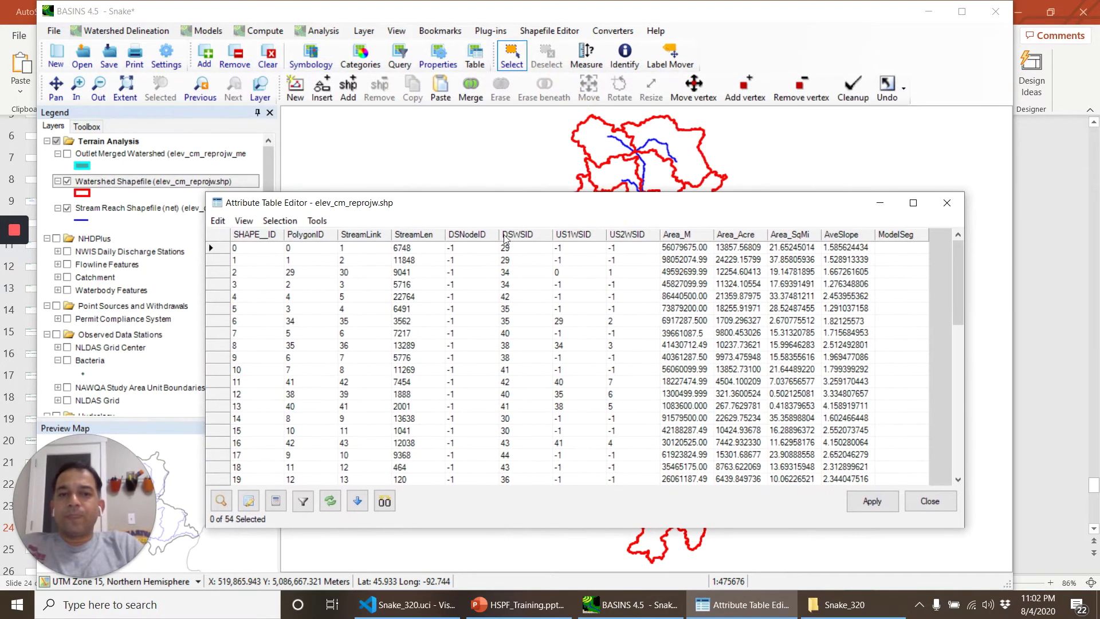
pyautogui.click(218, 247)
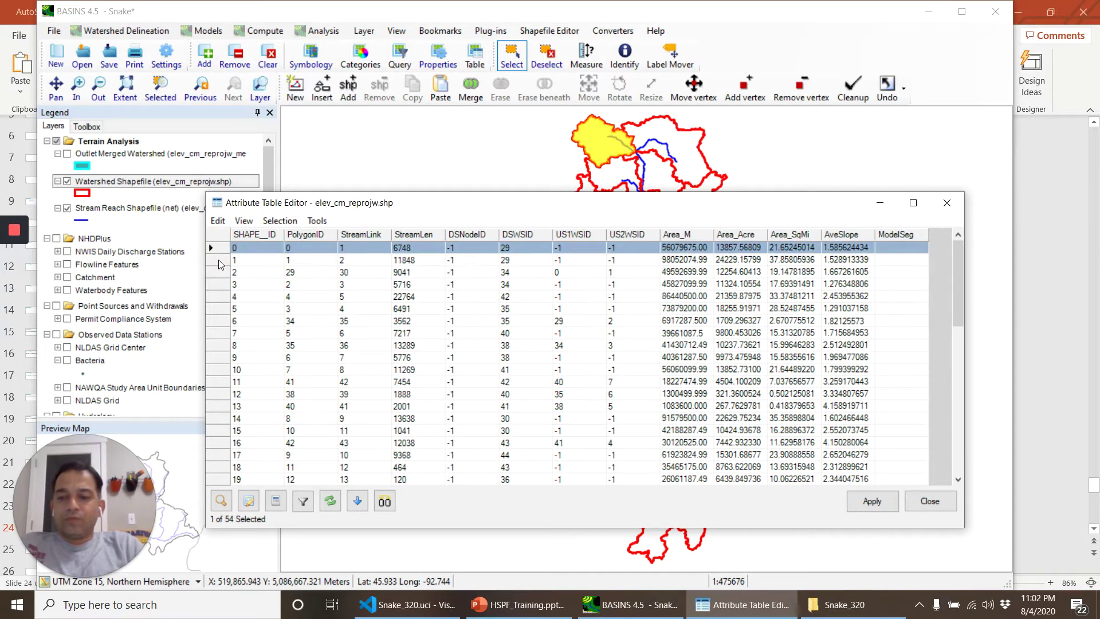
pyautogui.keyDown('ctrl'); pyautogui.click(218, 260); pyautogui.keyUp('ctrl')
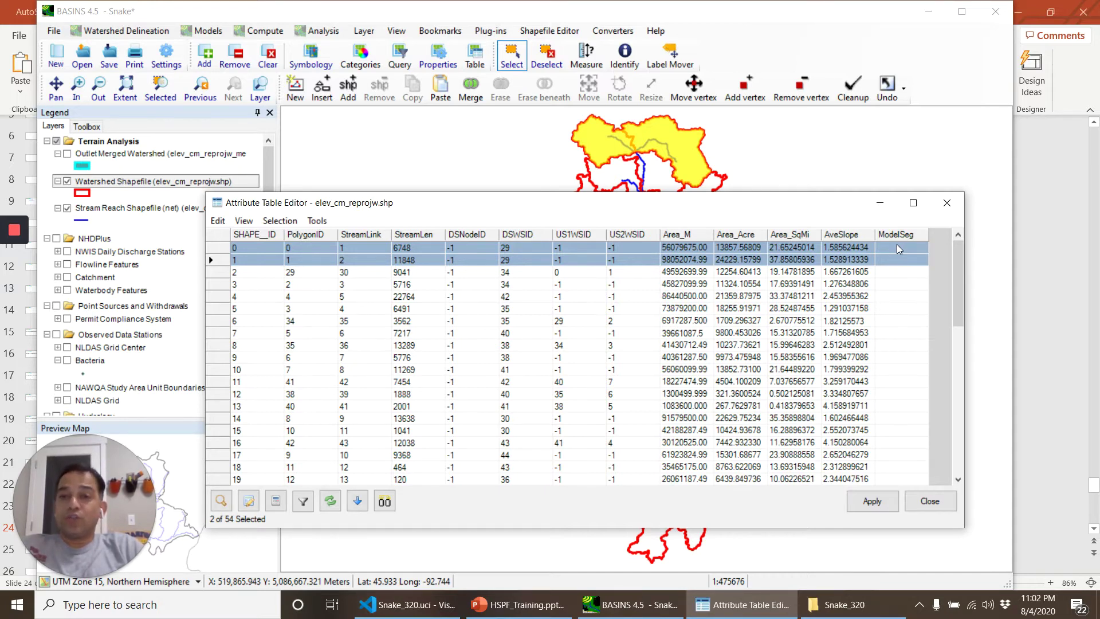
pyautogui.click(14, 290)
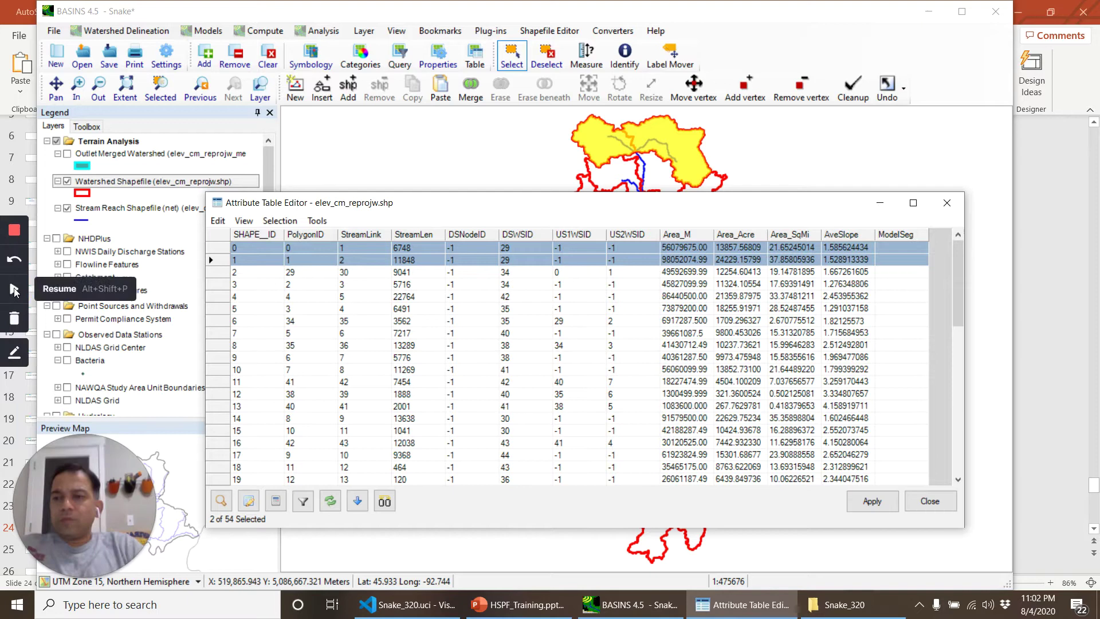
# Turn on the NLDAS Grid layer in the legend so its cells overlay the subbasins.
pyautogui.click(13, 290)
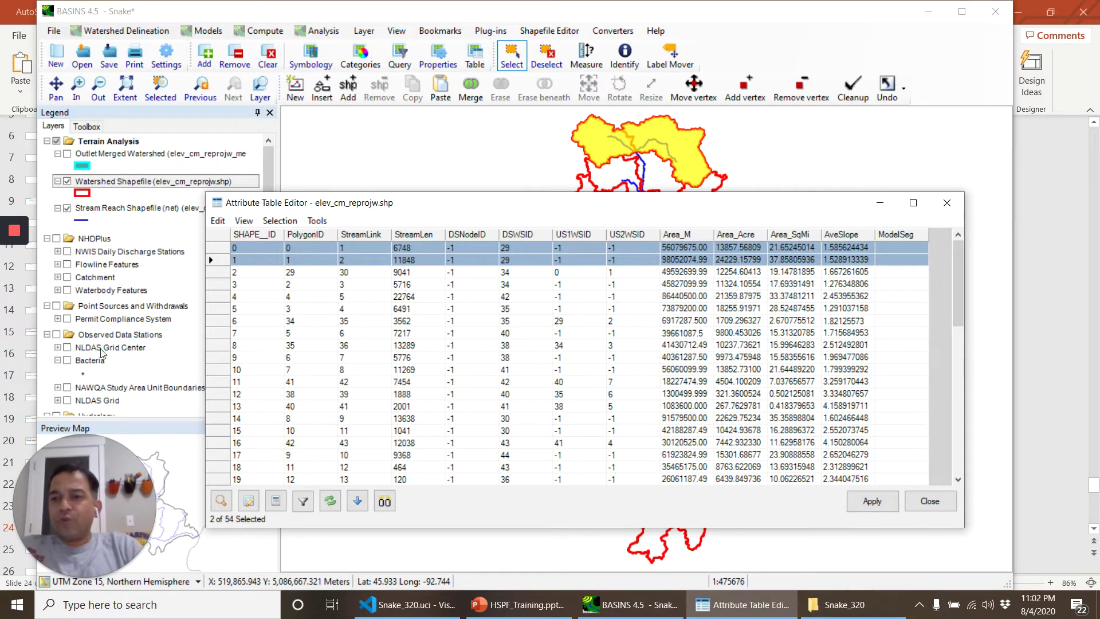
pyautogui.scroll(-3, 86, 337)
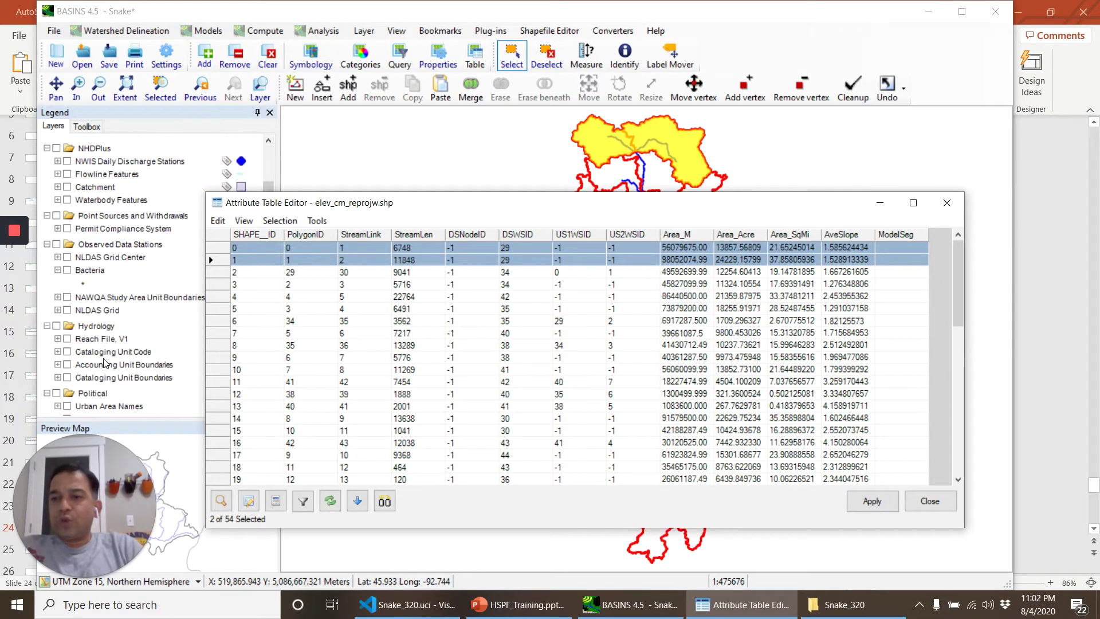
pyautogui.click(68, 311)
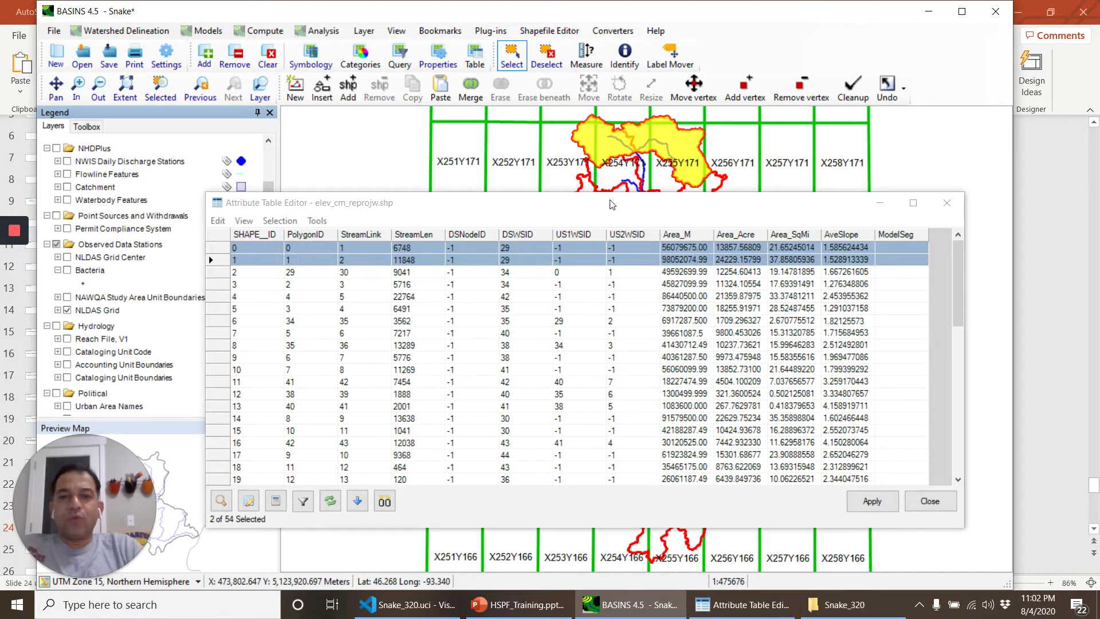
pyautogui.moveTo(612, 204); pyautogui.dragTo(614, 261)
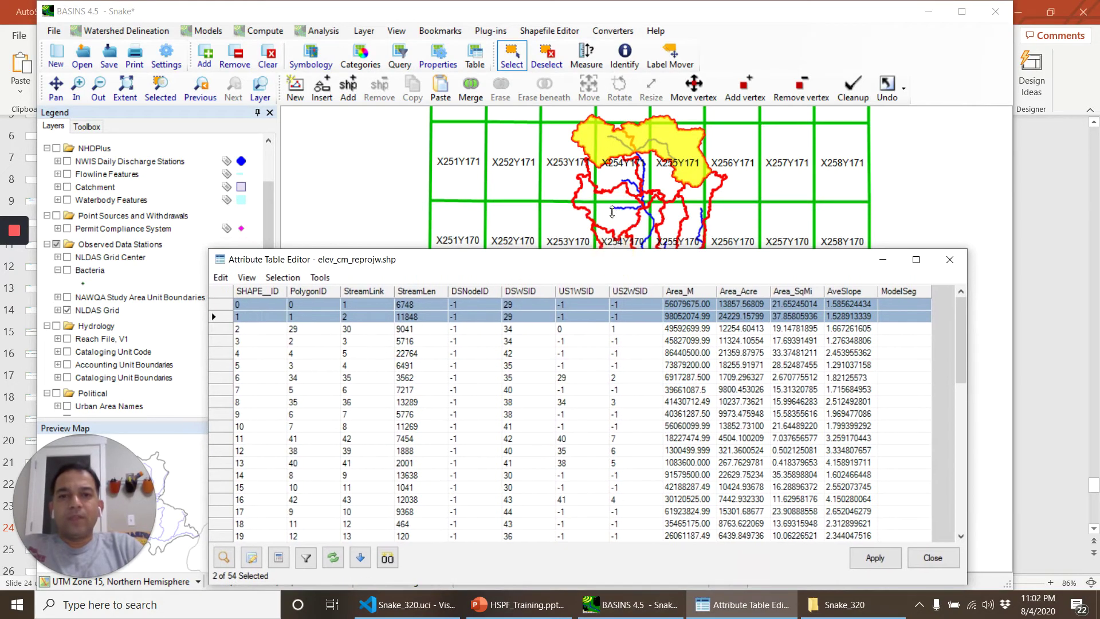
# Select watersheds in cell X254Y171, then those in cell X255Y171, and minimize the table.
pyautogui.click(607, 155)
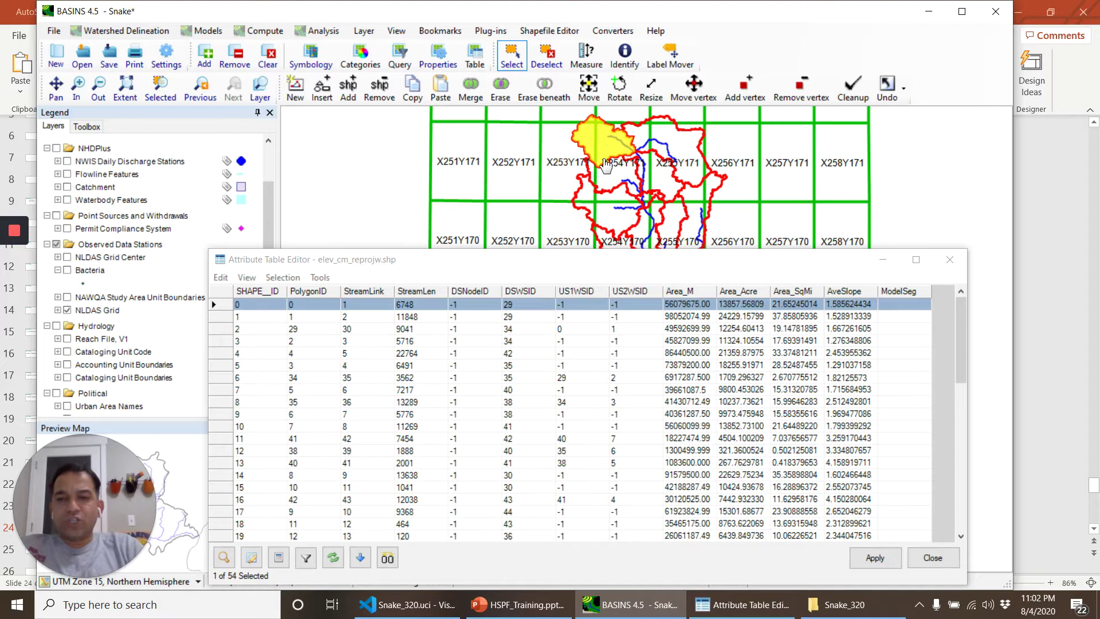
pyautogui.click(608, 177)
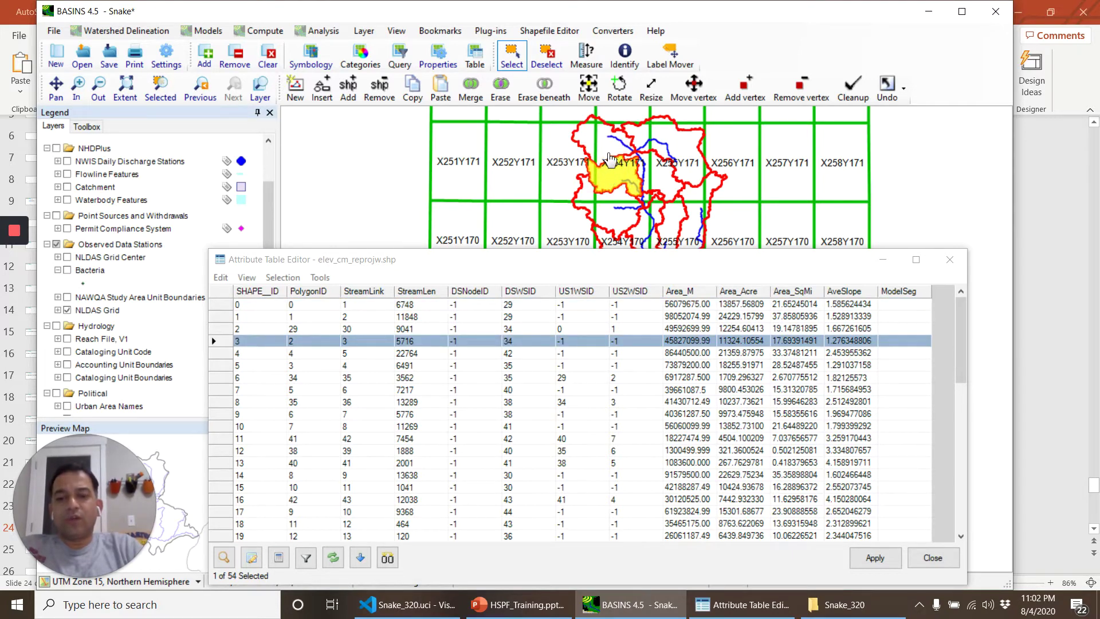
pyautogui.keyDown('ctrl'); pyautogui.click(604, 139); pyautogui.keyUp('ctrl')
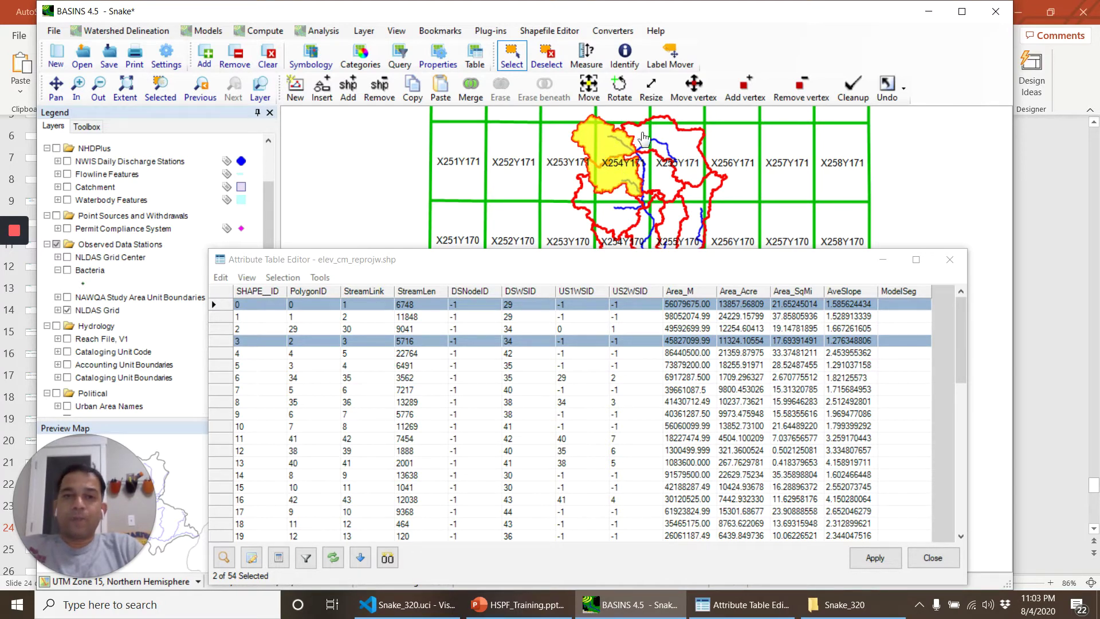
pyautogui.click(671, 140)
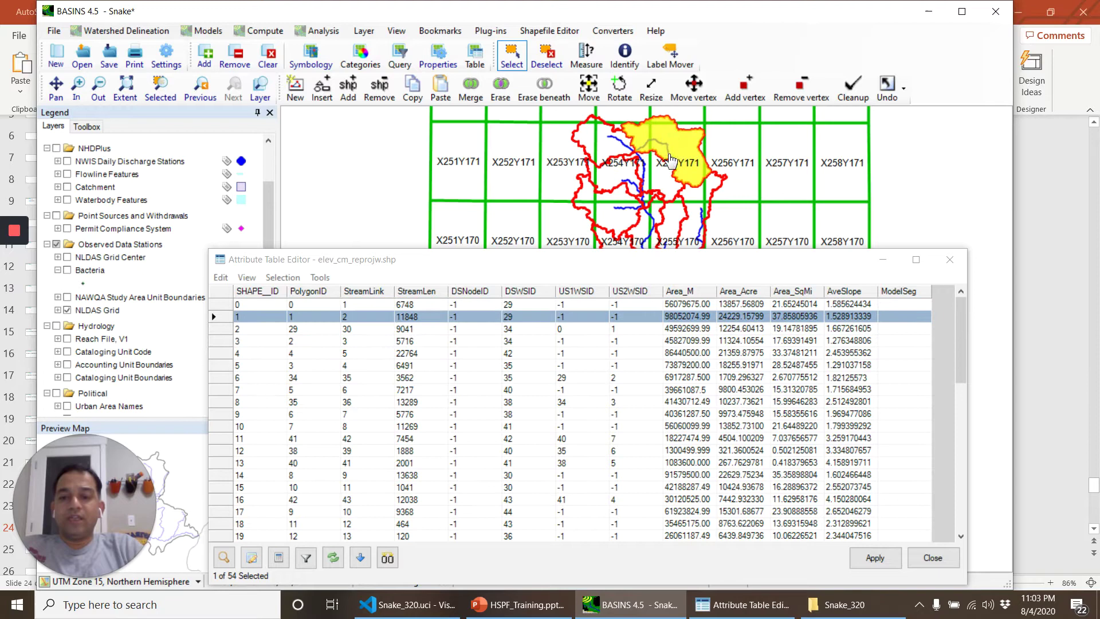
pyautogui.click(662, 182)
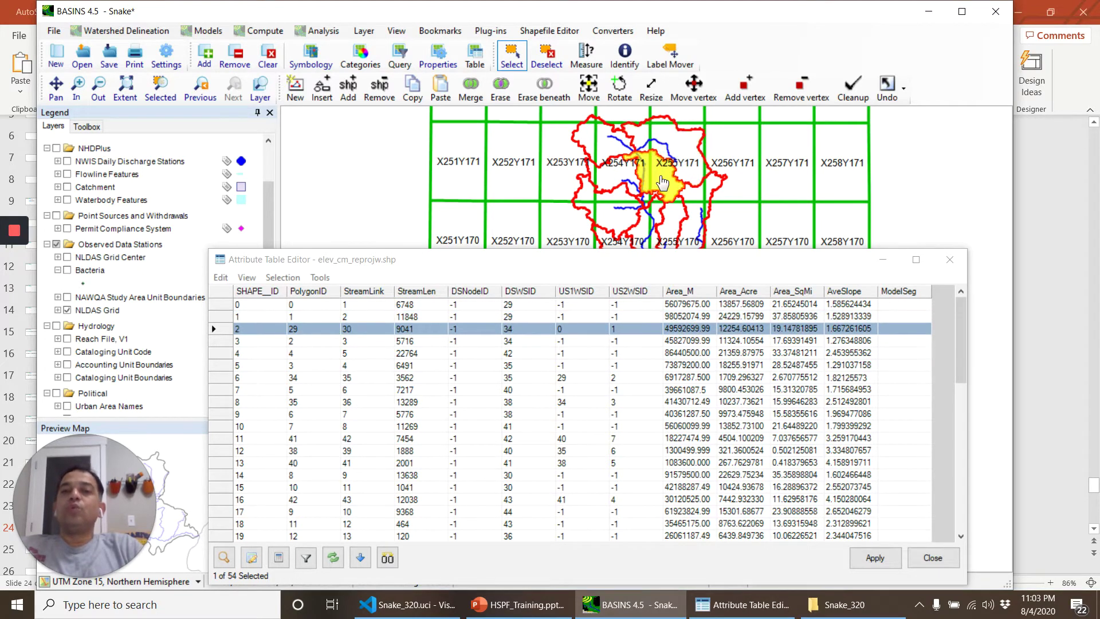
pyautogui.keyDown('ctrl'); pyautogui.click(680, 150); pyautogui.keyUp('ctrl')
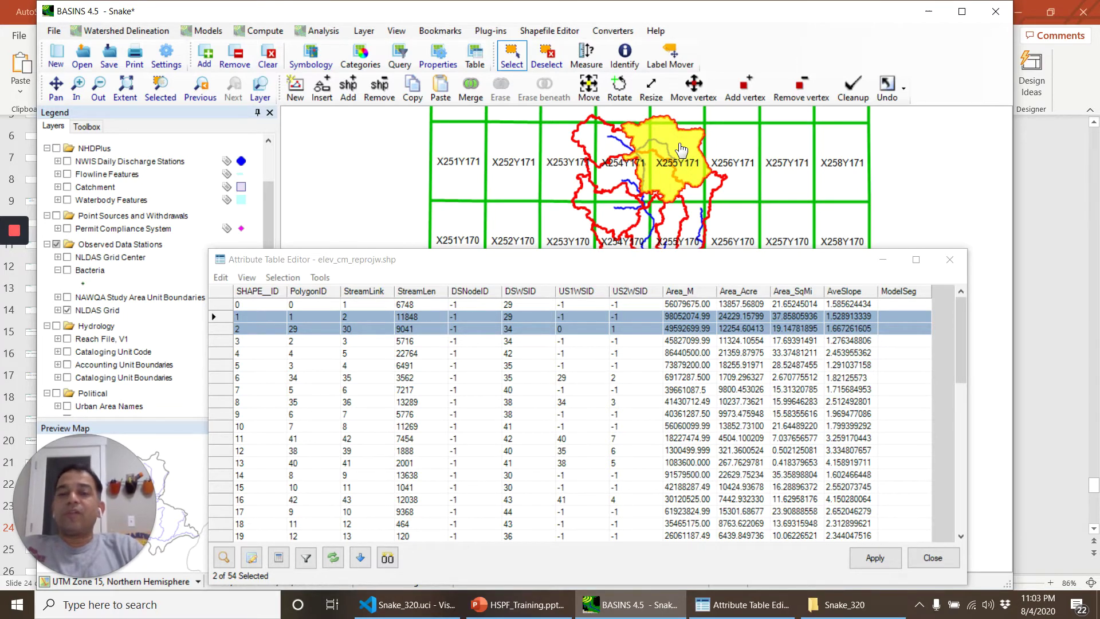
pyautogui.click(882, 260)
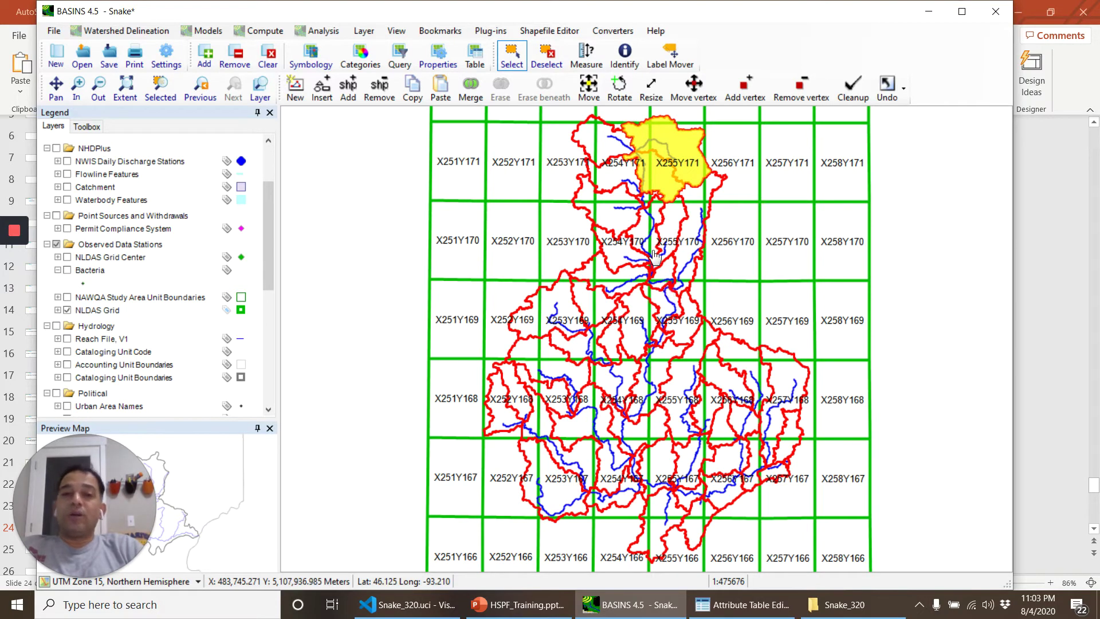
# Select the northwestern watershed and the one below, review the ModelSeg column, then close the table.
pyautogui.click(603, 146)
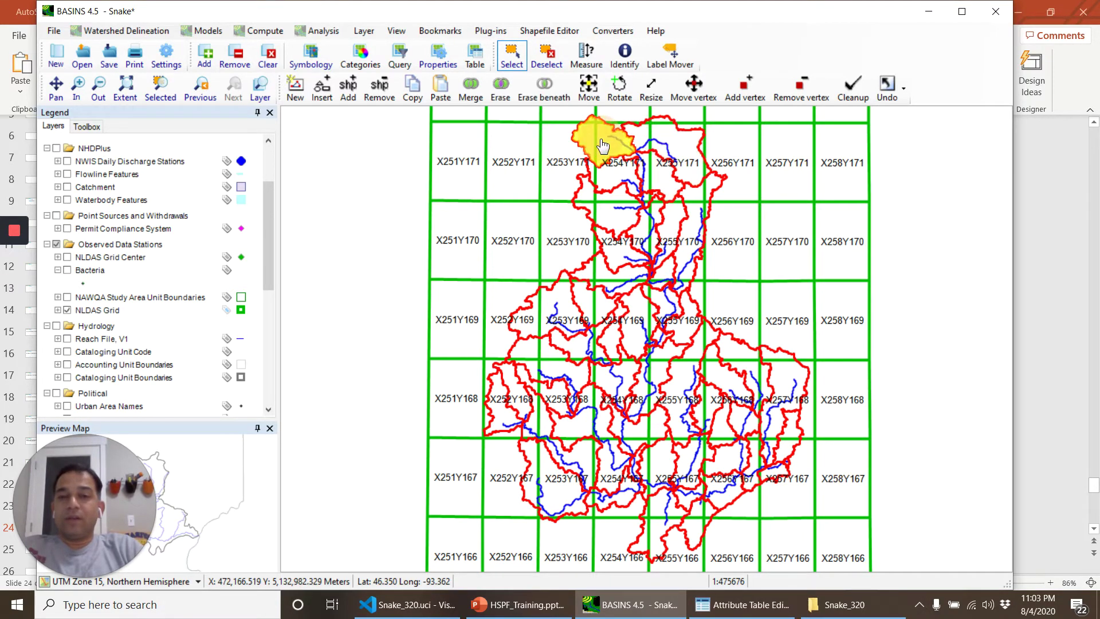
pyautogui.keyDown('shift'); pyautogui.click(609, 177); pyautogui.keyUp('shift')
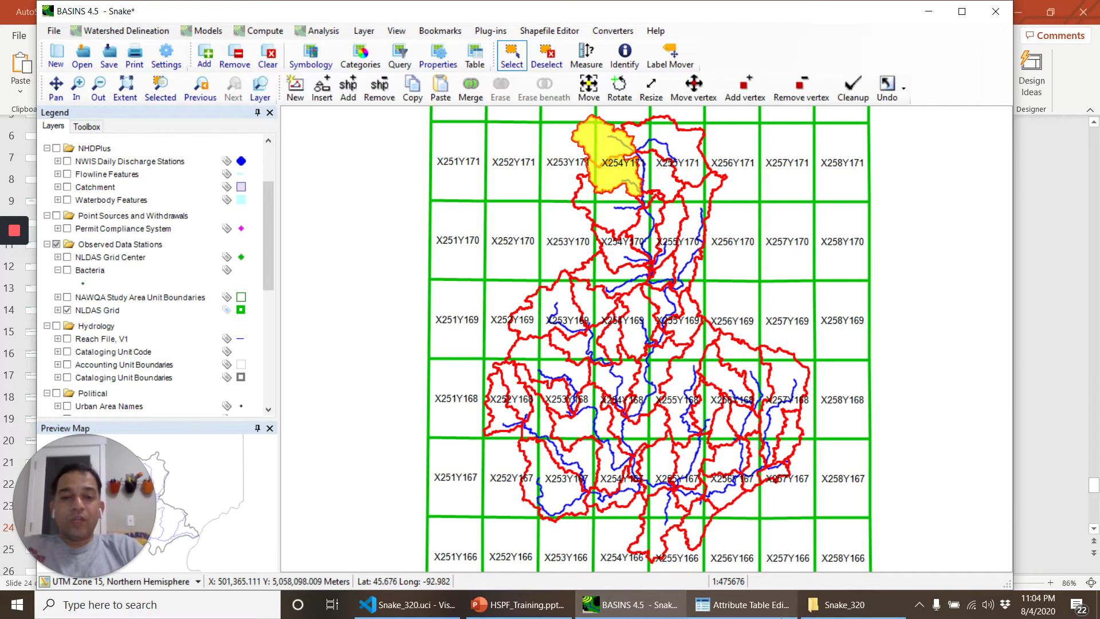
pyautogui.click(747, 607)
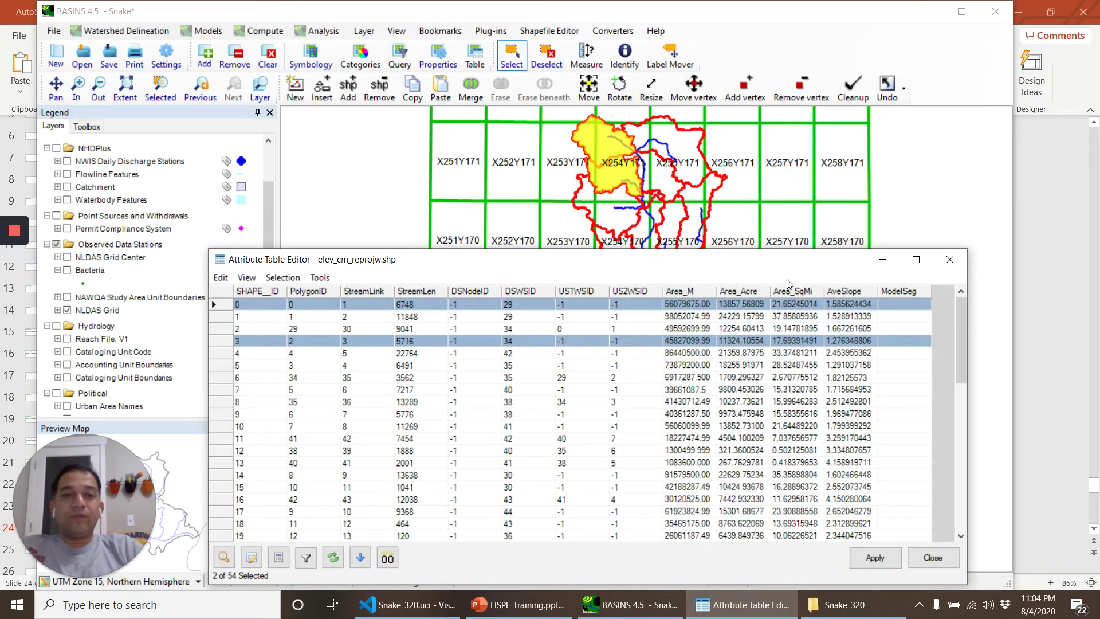
pyautogui.moveTo(782, 259); pyautogui.dragTo(710, 191)
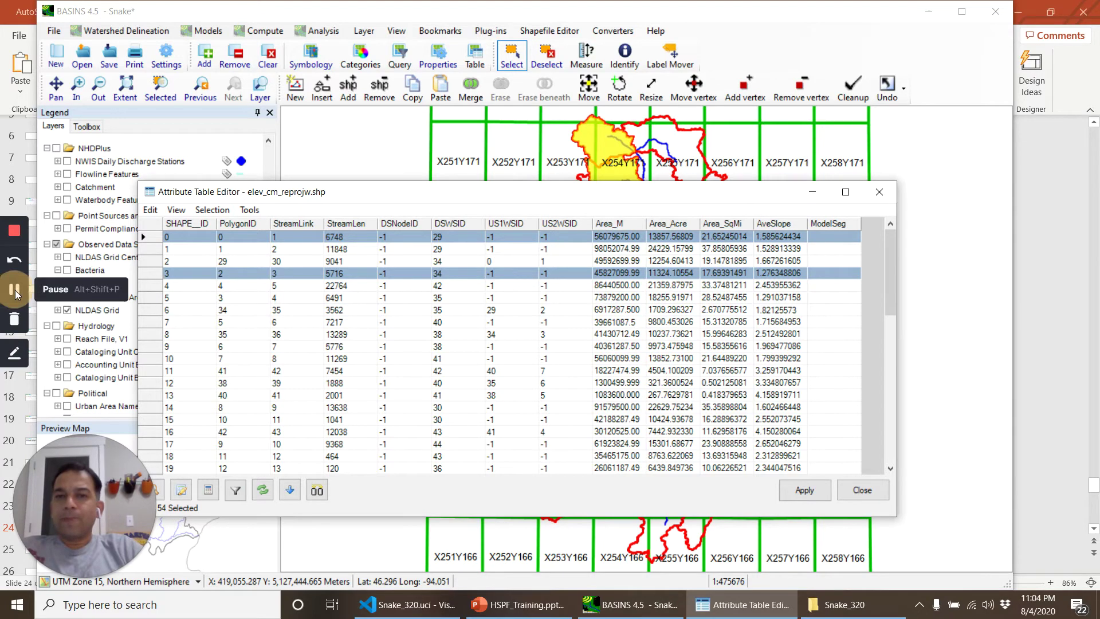
pyautogui.click(12, 290)
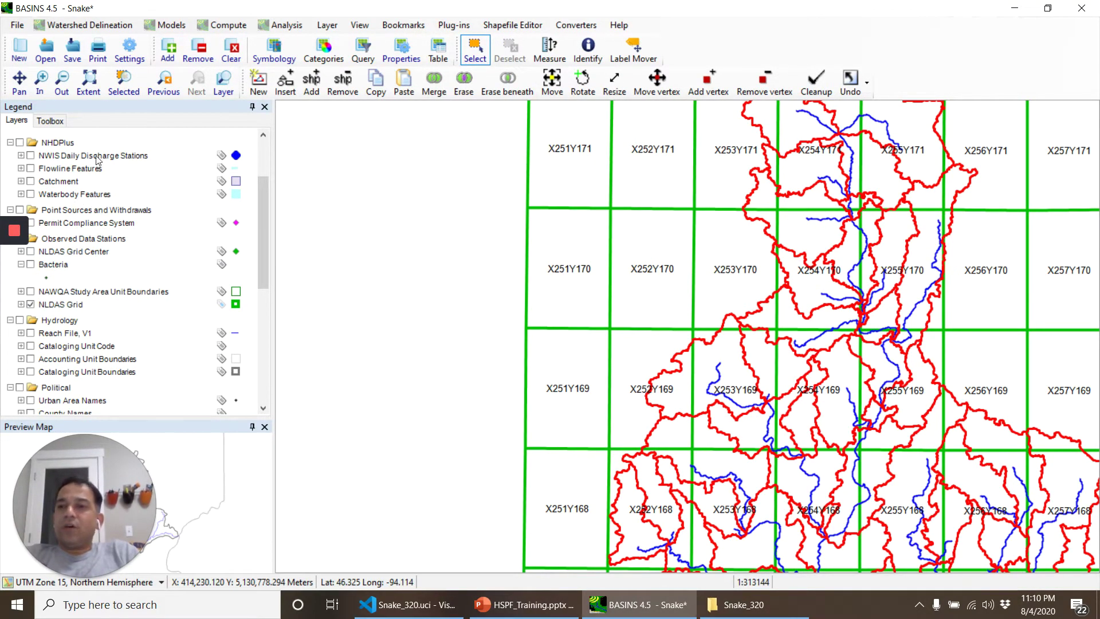
pyautogui.scroll(3, 151, 184)
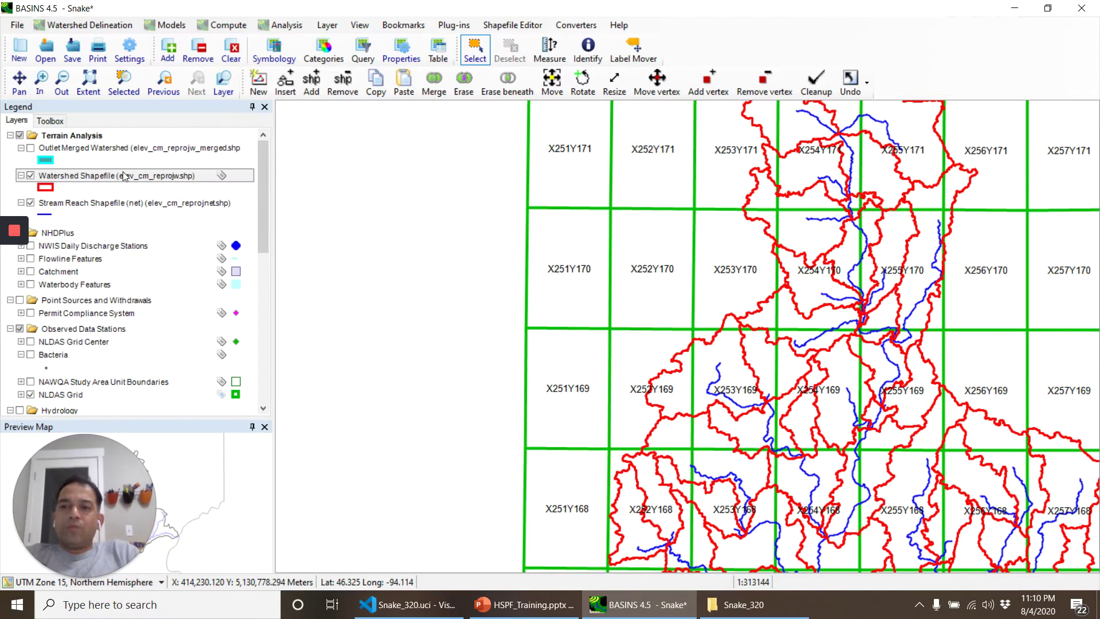
pyautogui.rightClick(123, 176)
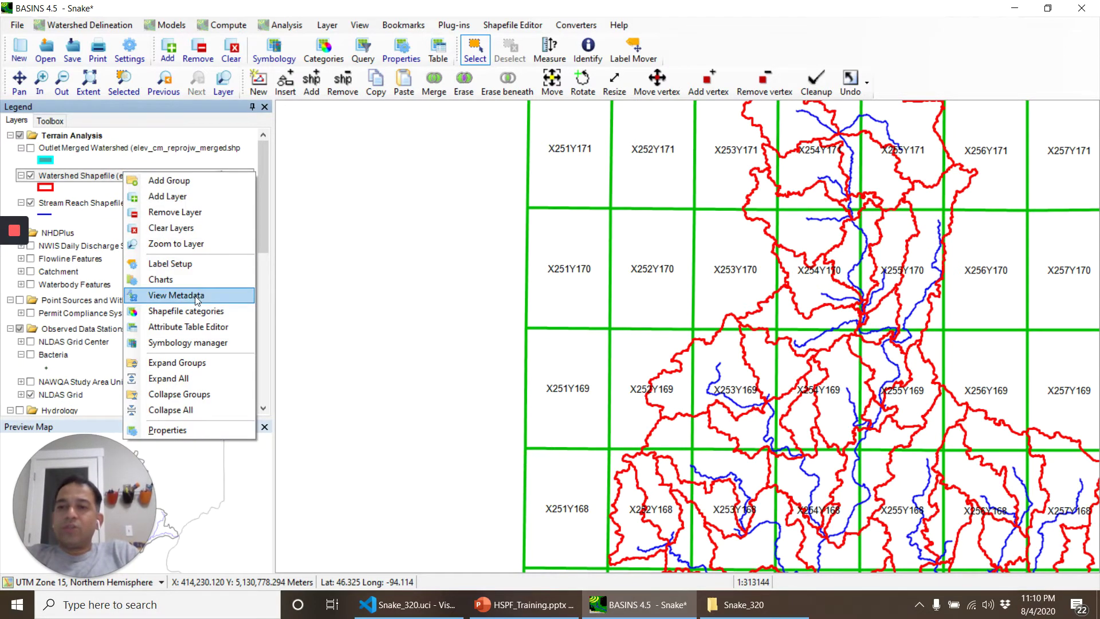
pyautogui.click(198, 326)
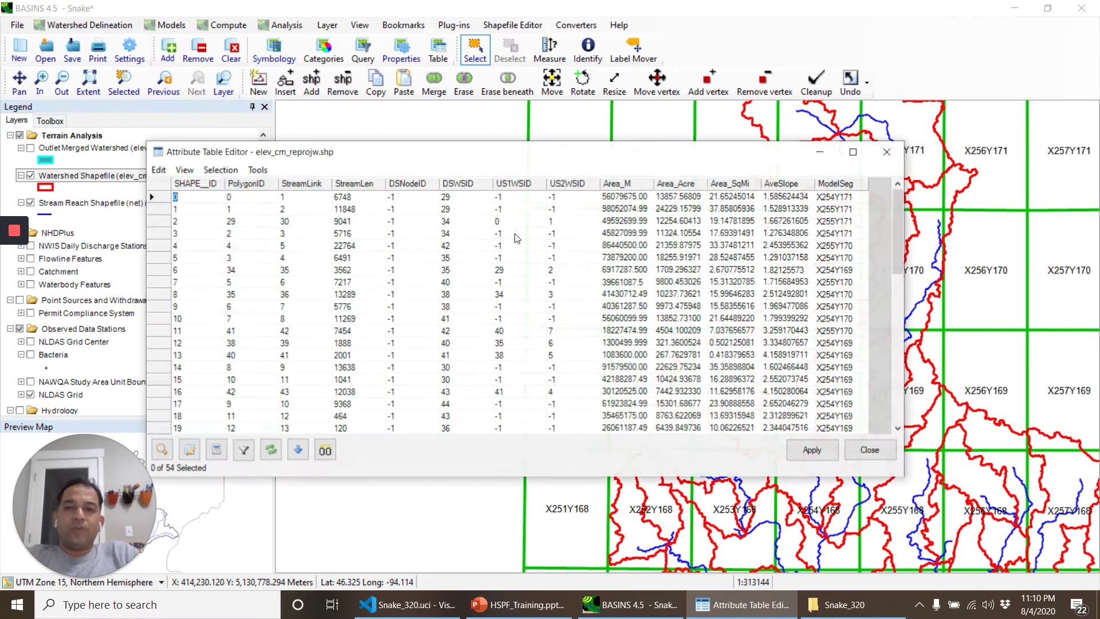
pyautogui.moveTo(602, 149); pyautogui.dragTo(550, 136)
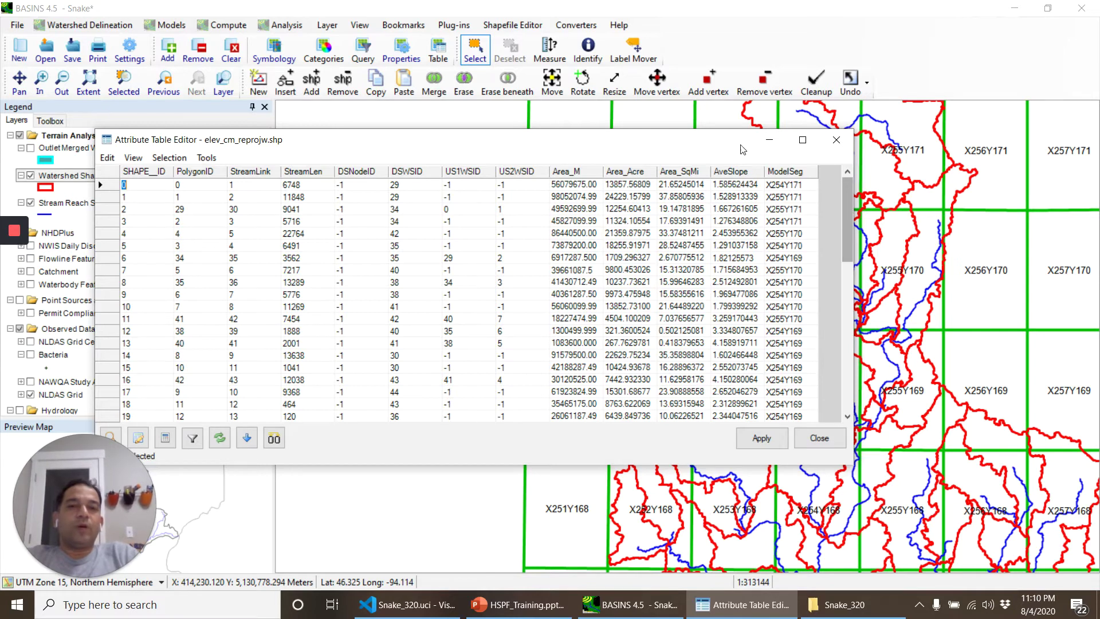
pyautogui.moveTo(710, 140); pyautogui.dragTo(592, 164)
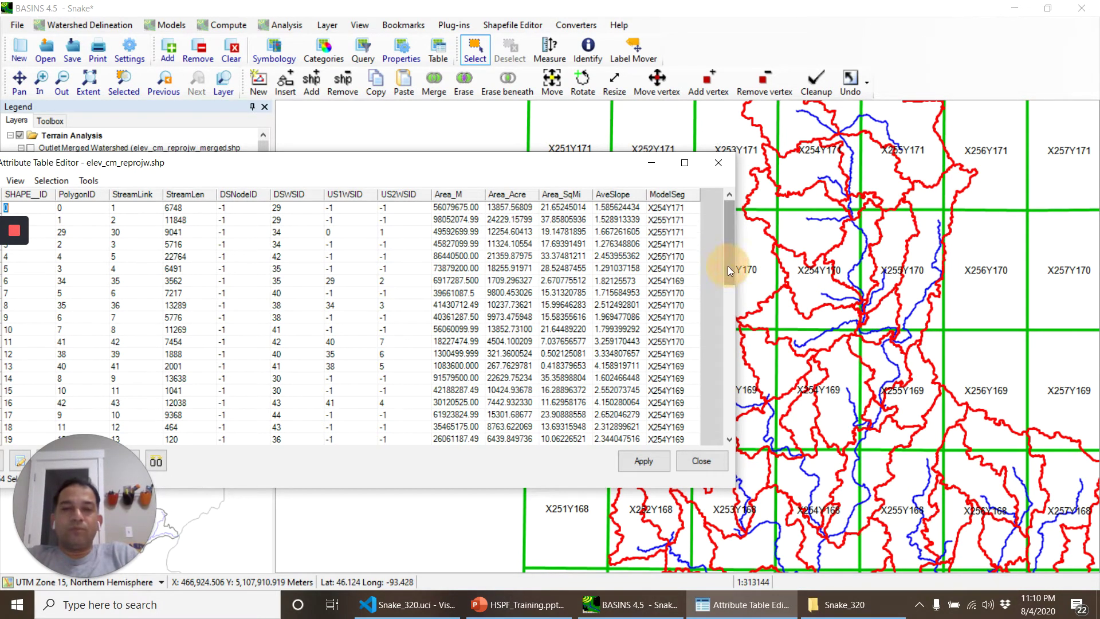
pyautogui.rightClick(731, 286)
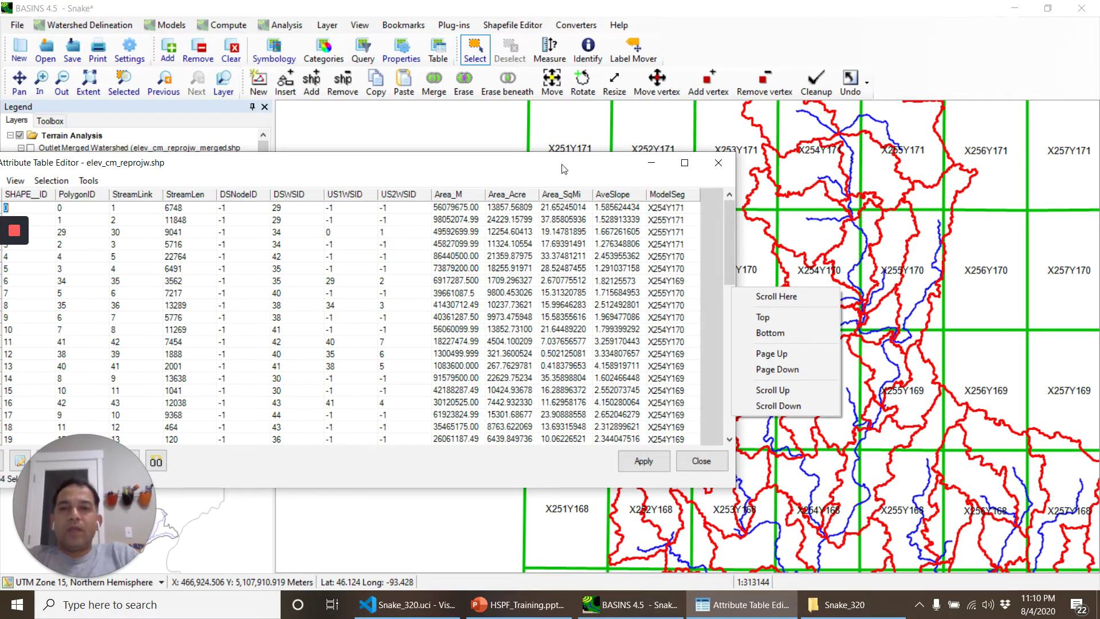
pyautogui.click(586, 212)
pyautogui.click(690, 461)
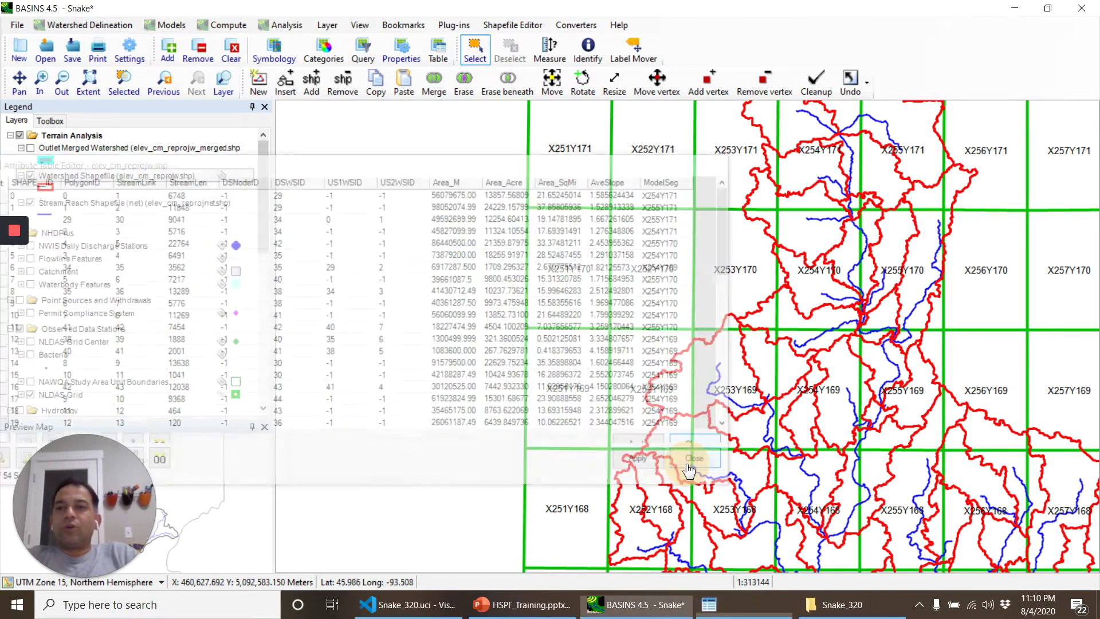
# Start a new HSPF project setup using NLCD Grid as the land use type.
pyautogui.click(169, 24)
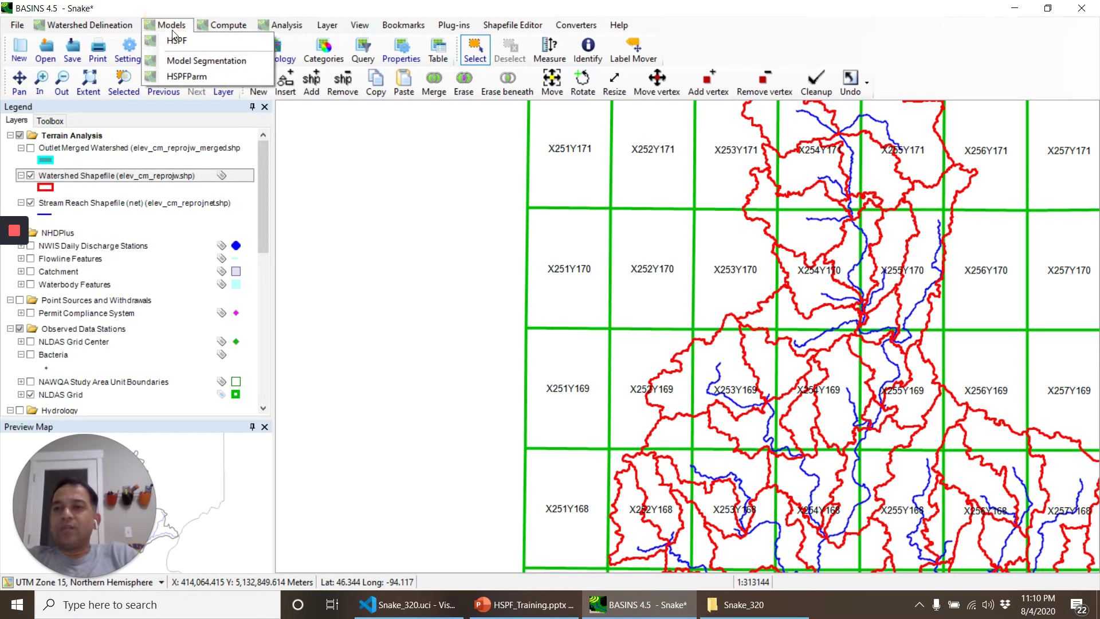
pyautogui.click(174, 41)
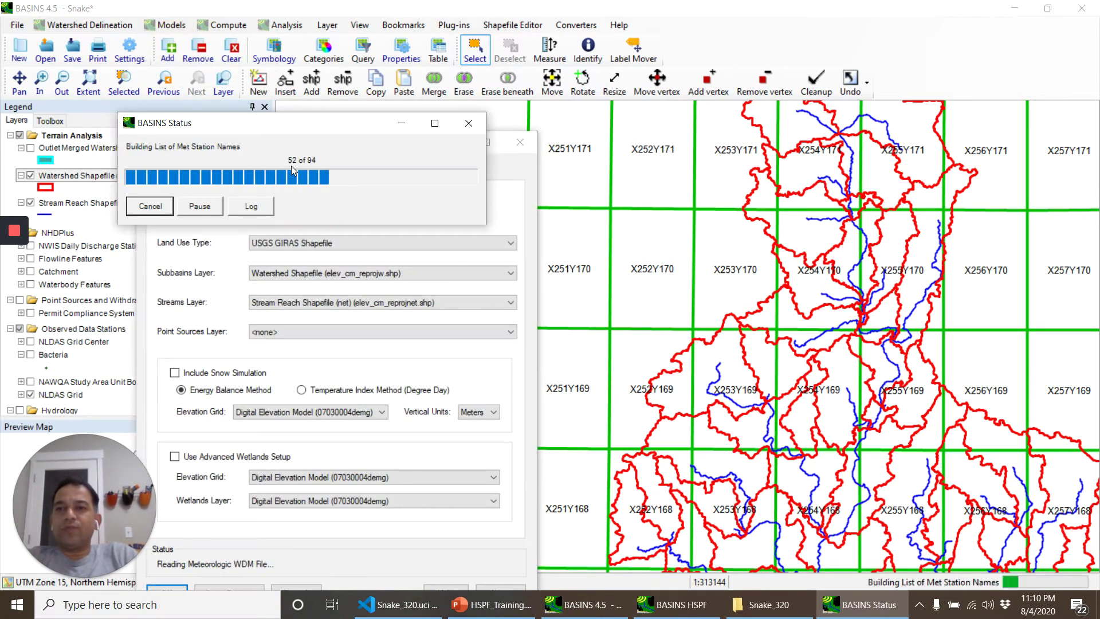
pyautogui.moveTo(266, 147); pyautogui.dragTo(422, 96)
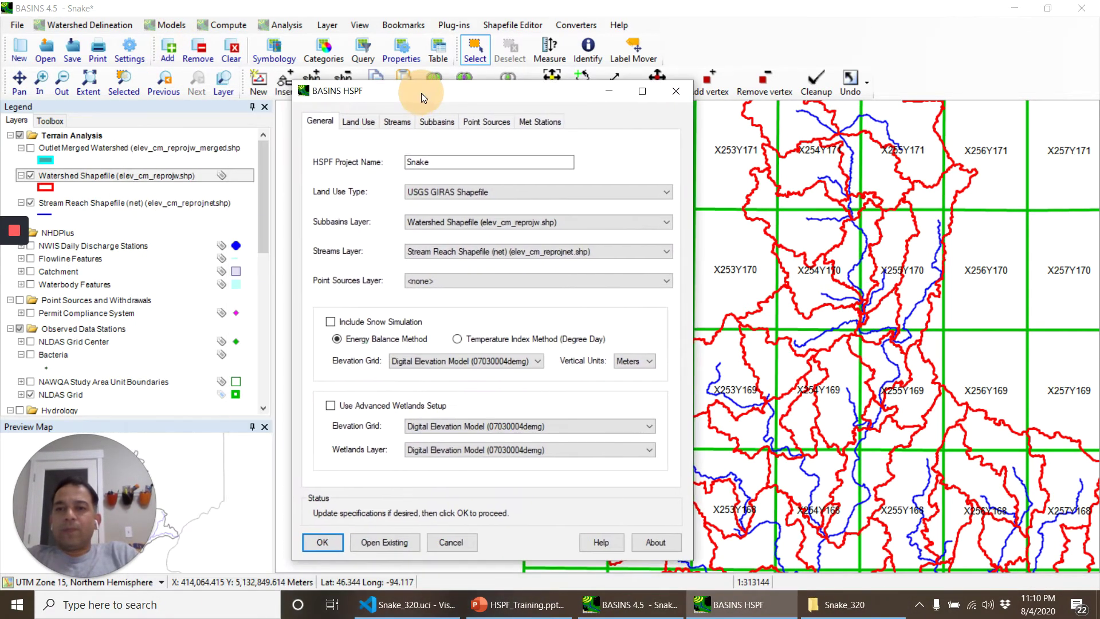
pyautogui.click(496, 194)
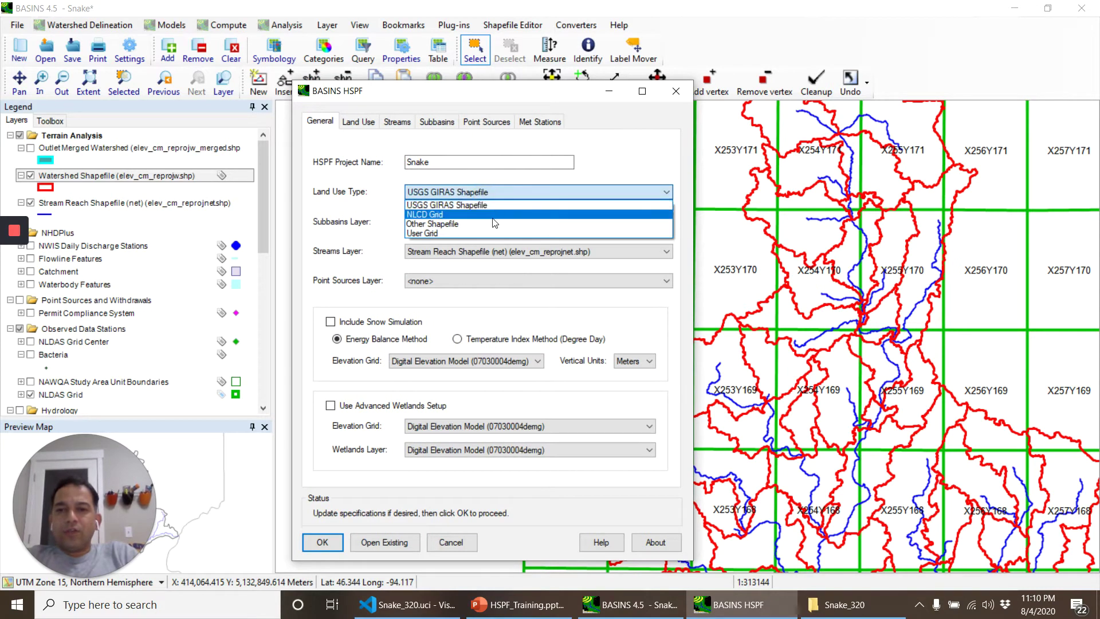
pyautogui.click(492, 218)
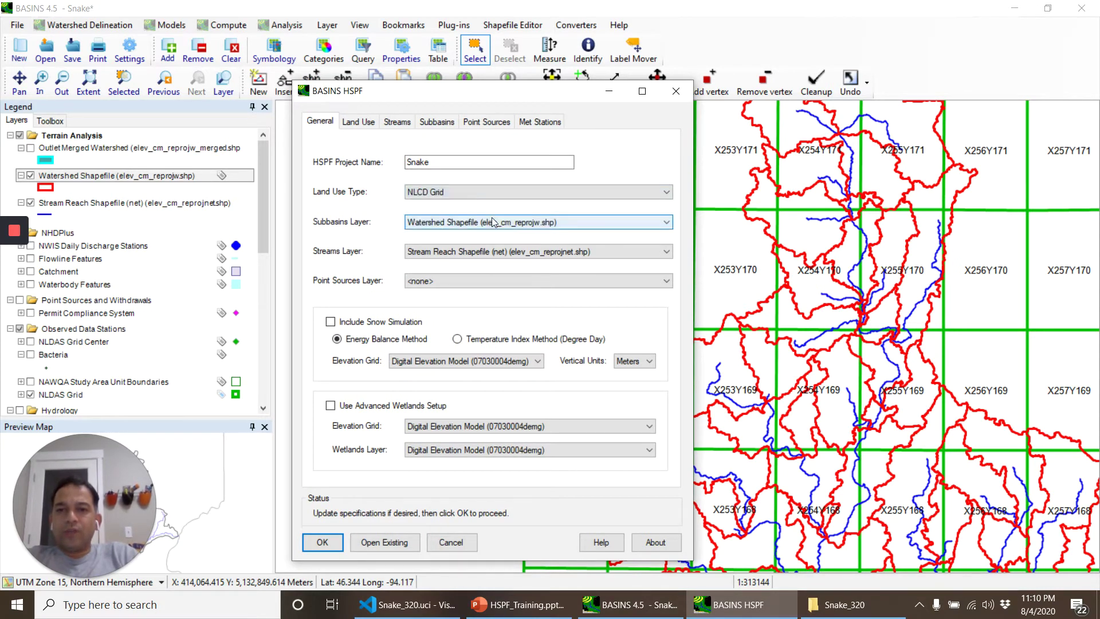
# Review the Land Use, Streams and Subbasins settings, then the met station for each of five segments.
pyautogui.click(361, 122)
pyautogui.click(397, 122)
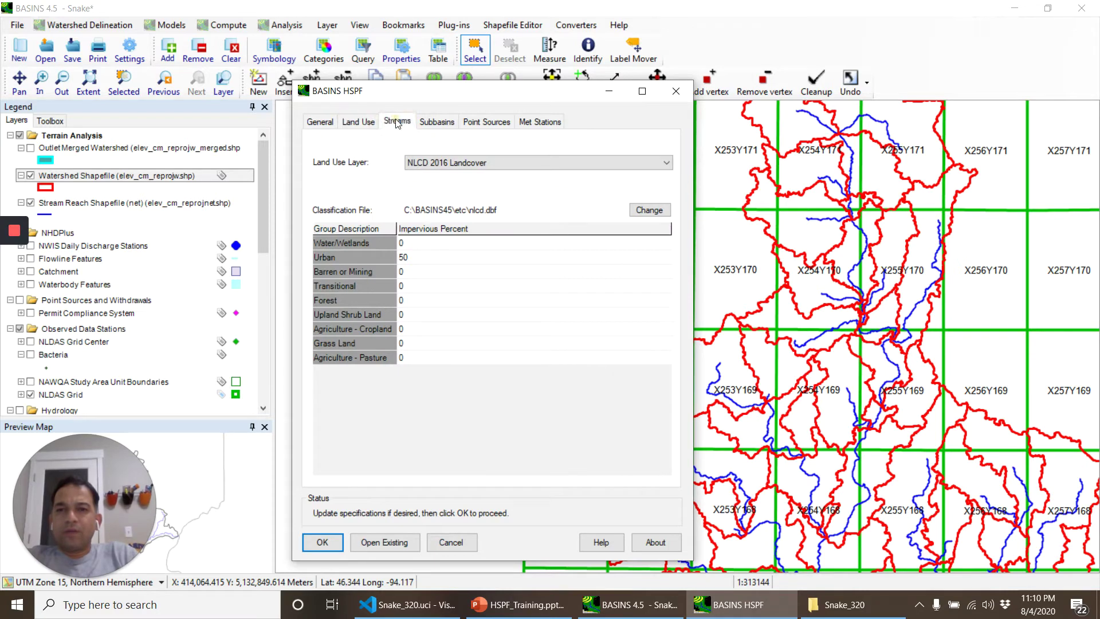
pyautogui.click(430, 124)
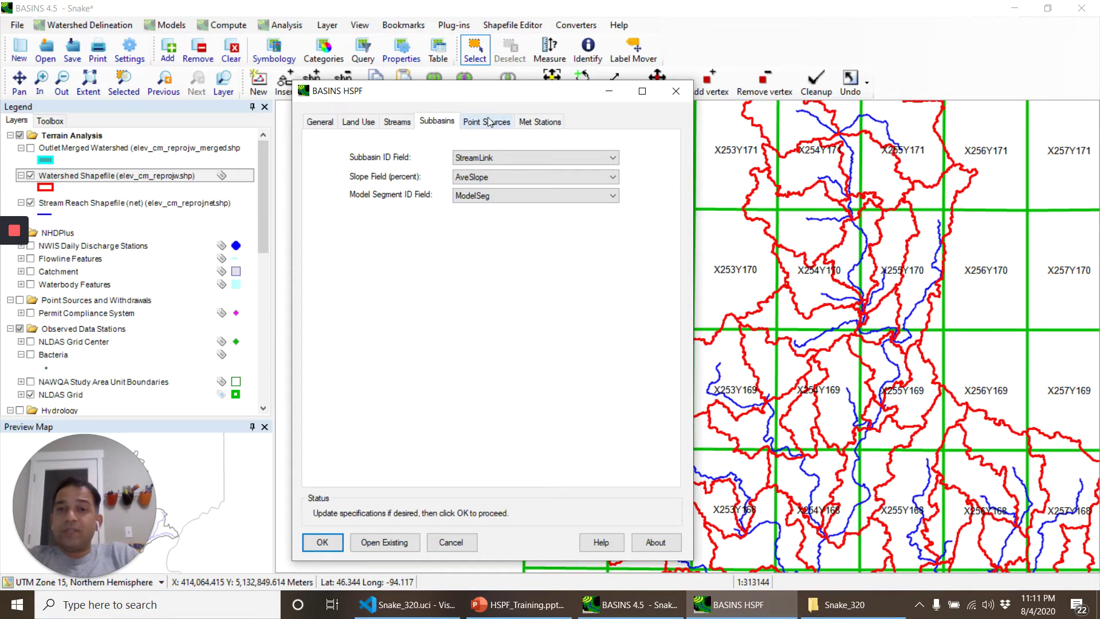
pyautogui.click(544, 124)
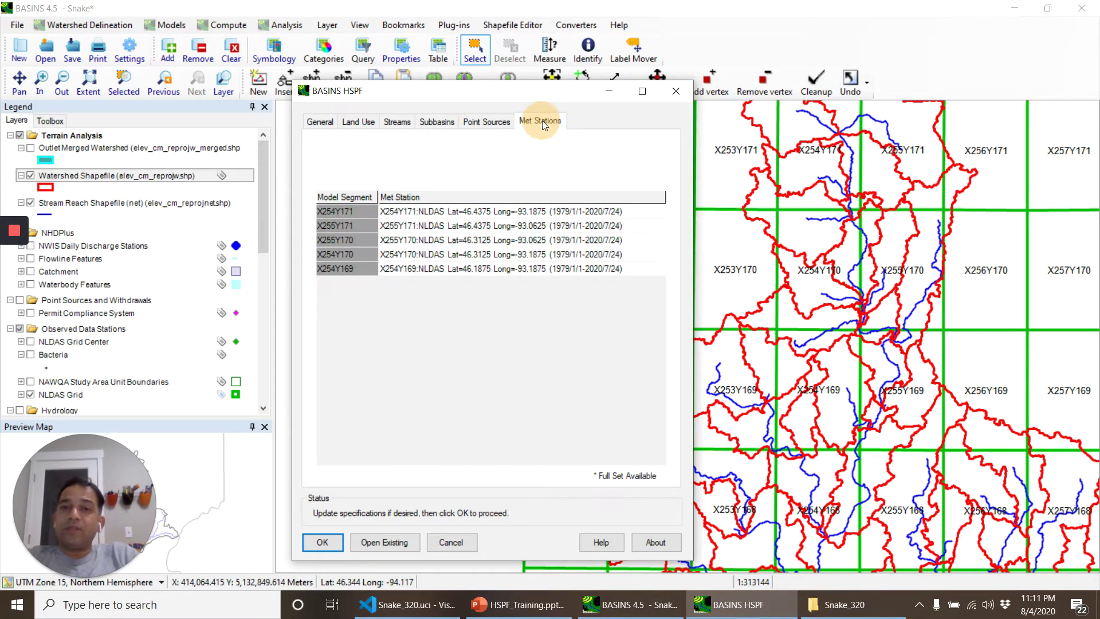
pyautogui.click(394, 211)
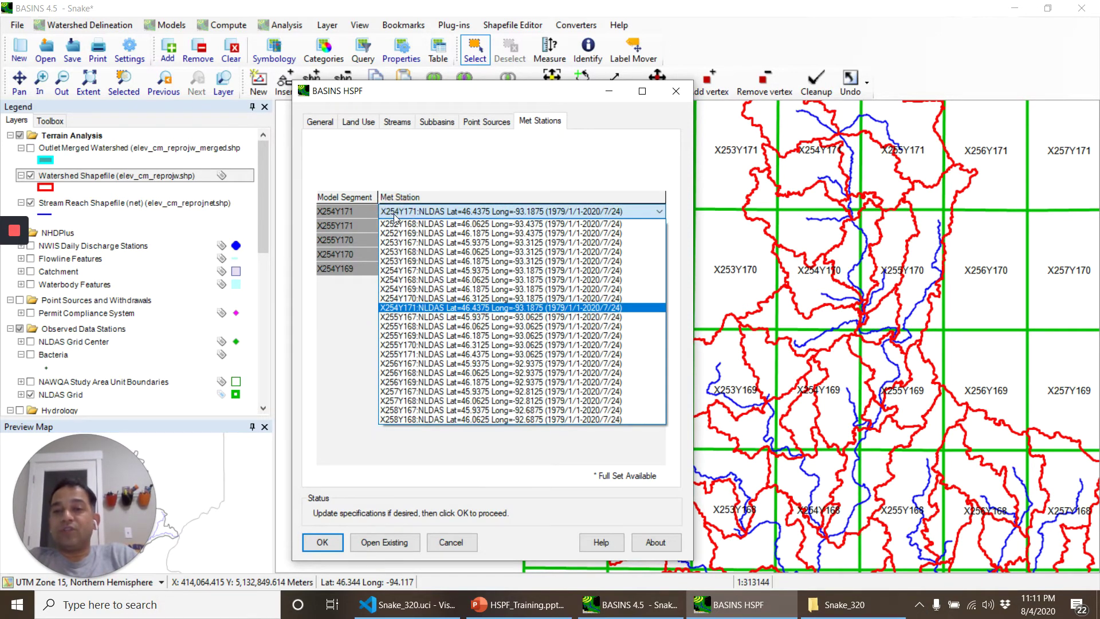
pyautogui.click(394, 216)
pyautogui.click(394, 225)
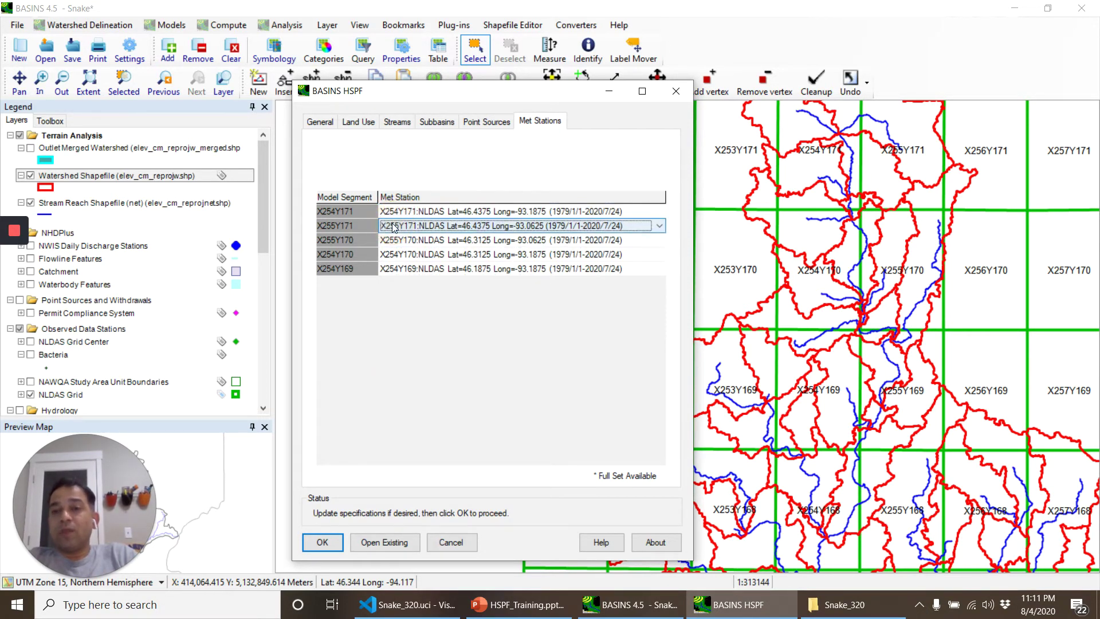
pyautogui.click(394, 226)
pyautogui.click(394, 226)
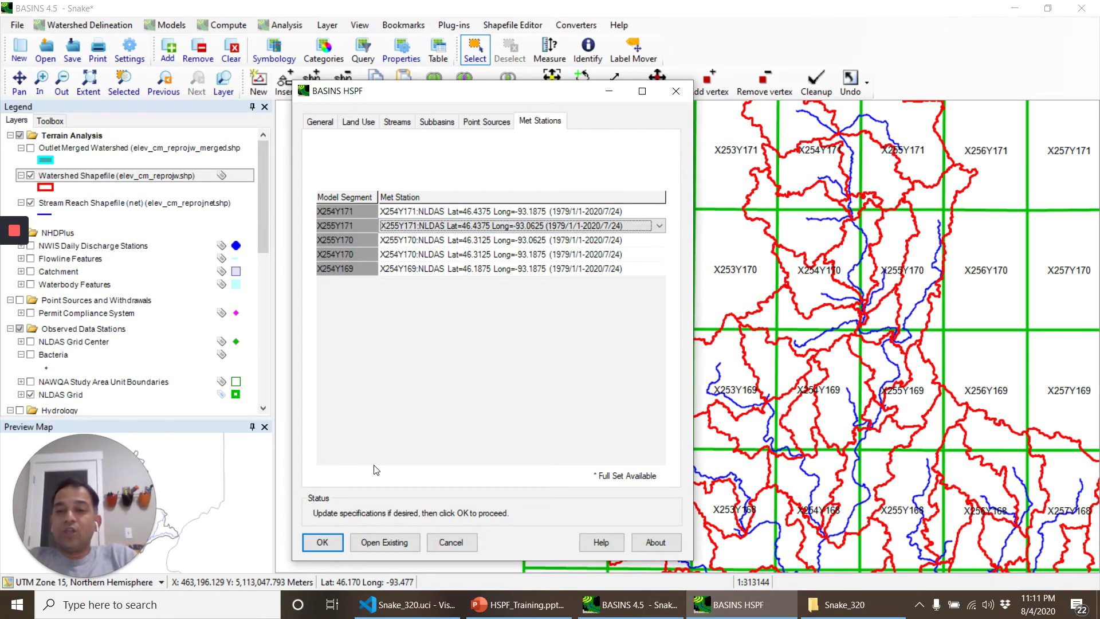
# Decline overwriting Snake and build the HSPF project under the name Snake_330 instead.
pyautogui.click(323, 543)
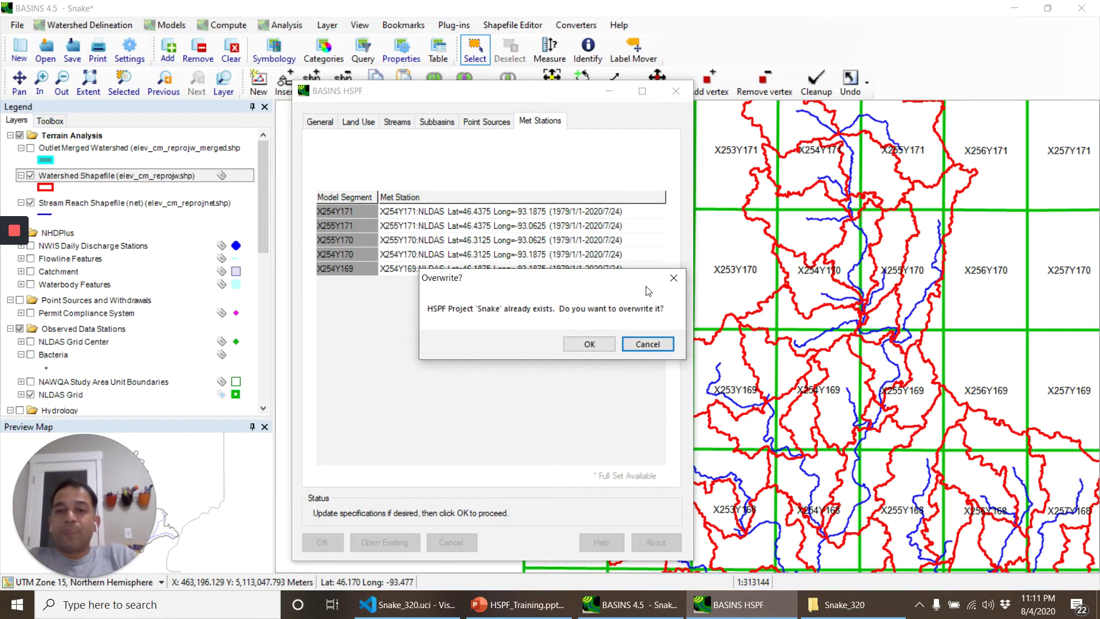
pyautogui.click(647, 342)
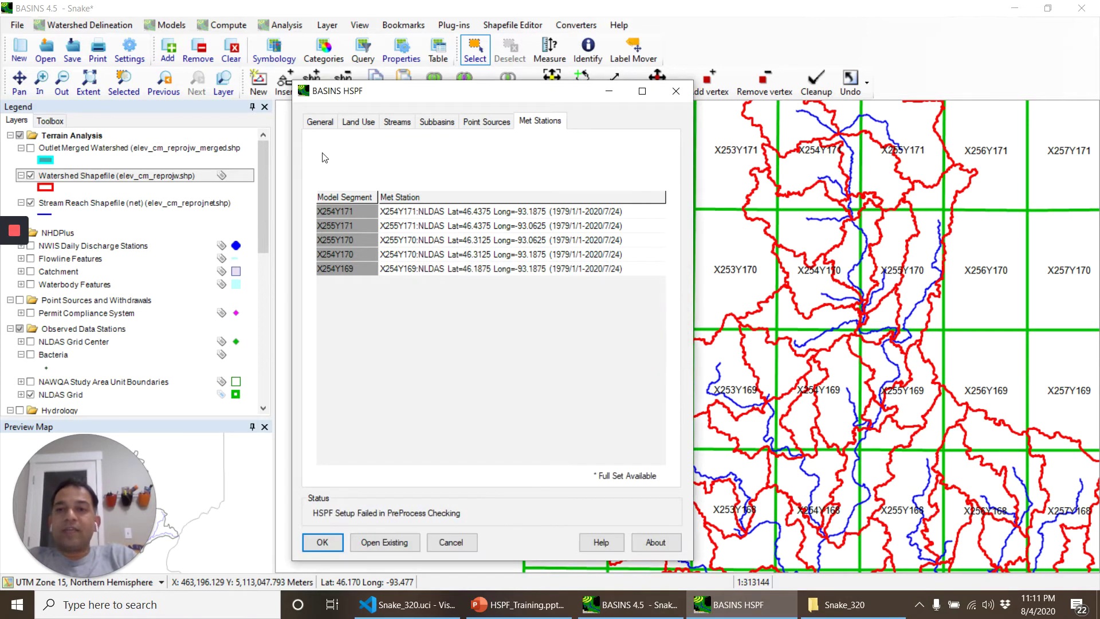
pyautogui.click(319, 122)
pyautogui.click(457, 161)
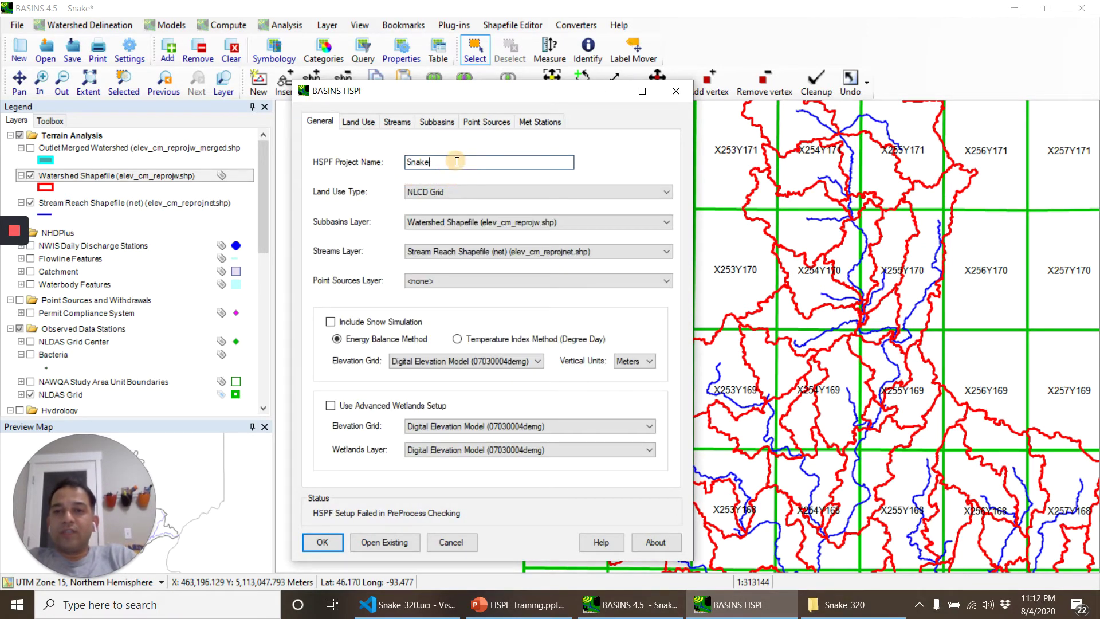
pyautogui.write('_330')
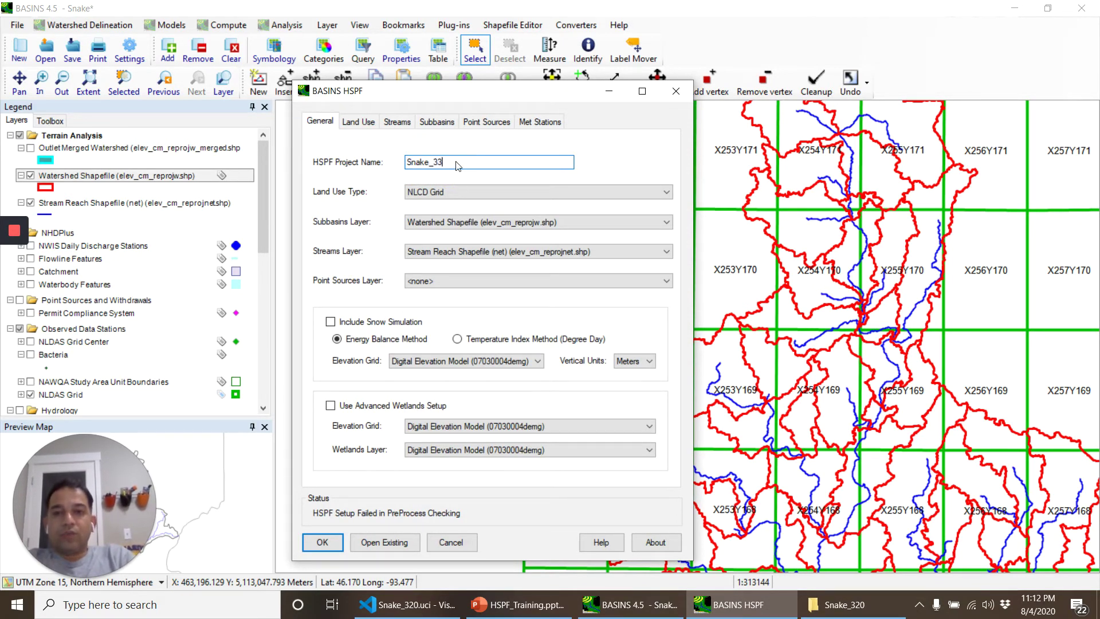
pyautogui.click(321, 541)
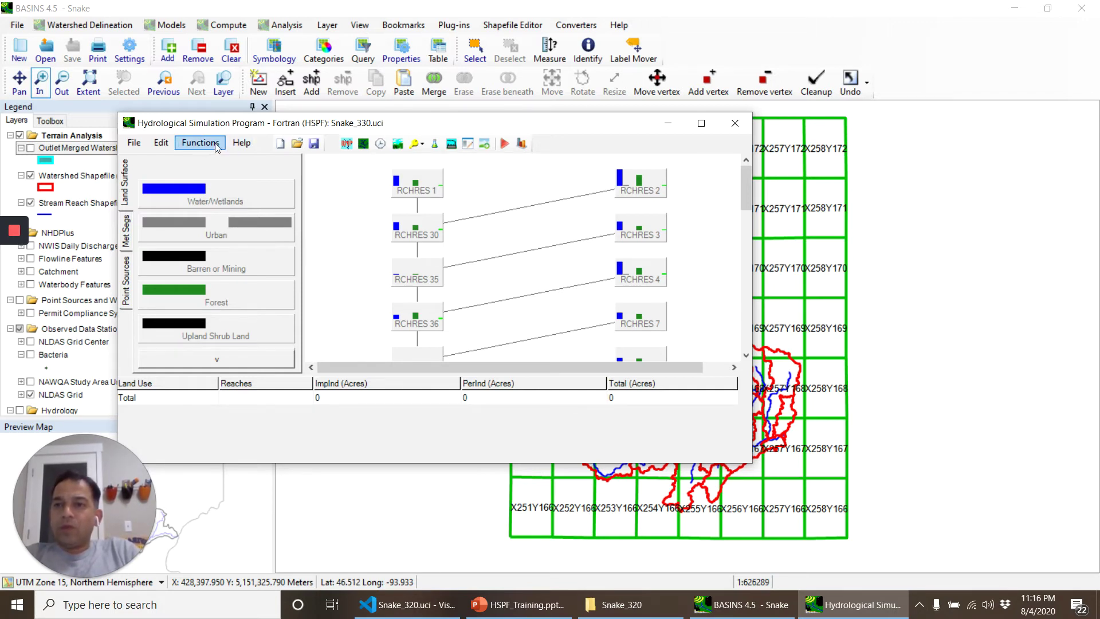
# In the GLOBAL block, set the start year to 2015 and the end date to 2016/12/31.
pyautogui.click(161, 143)
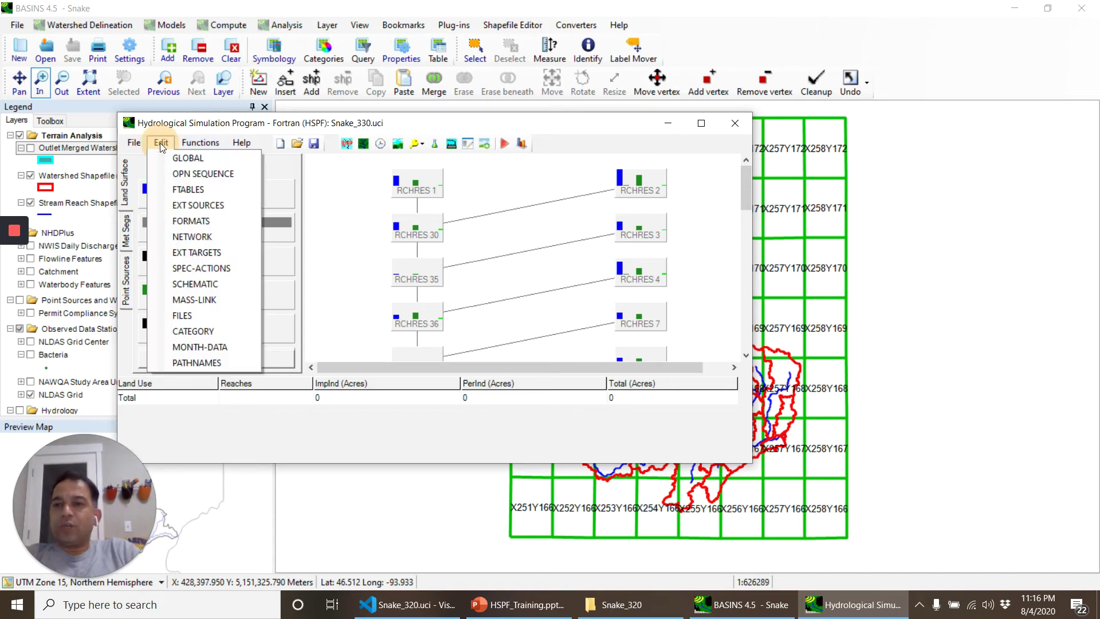
pyautogui.click(176, 159)
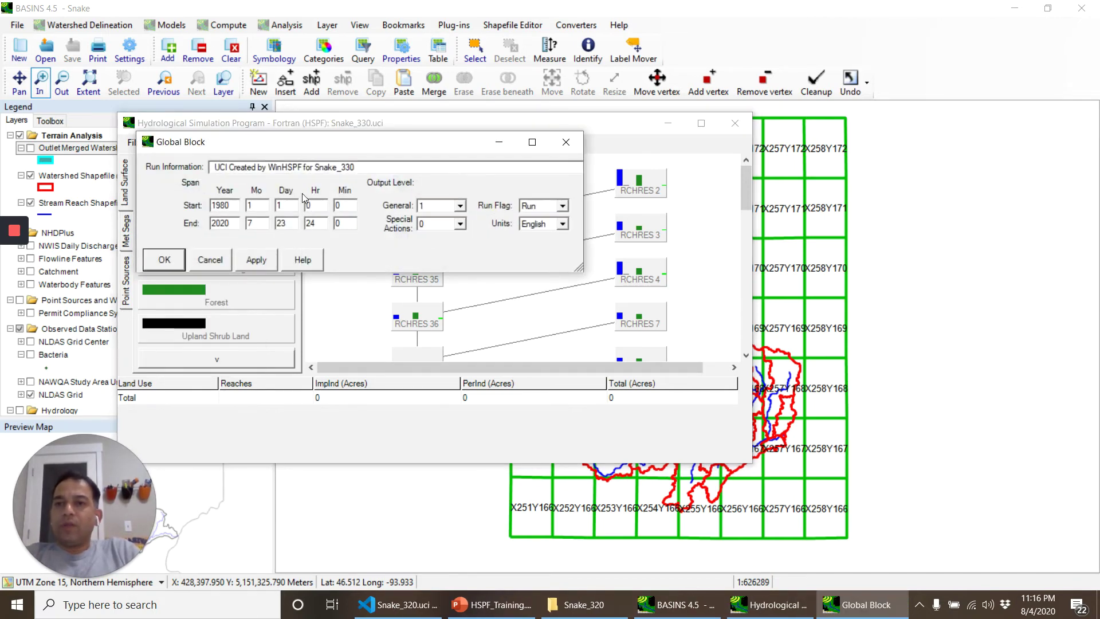
pyautogui.doubleClick(237, 205)
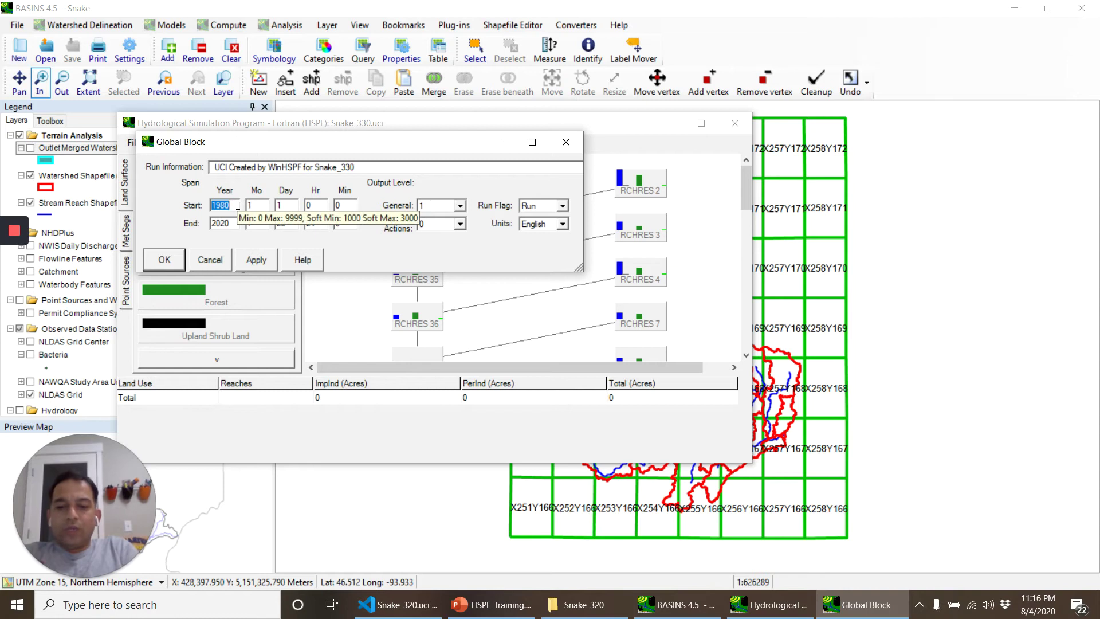
pyautogui.write('2015')
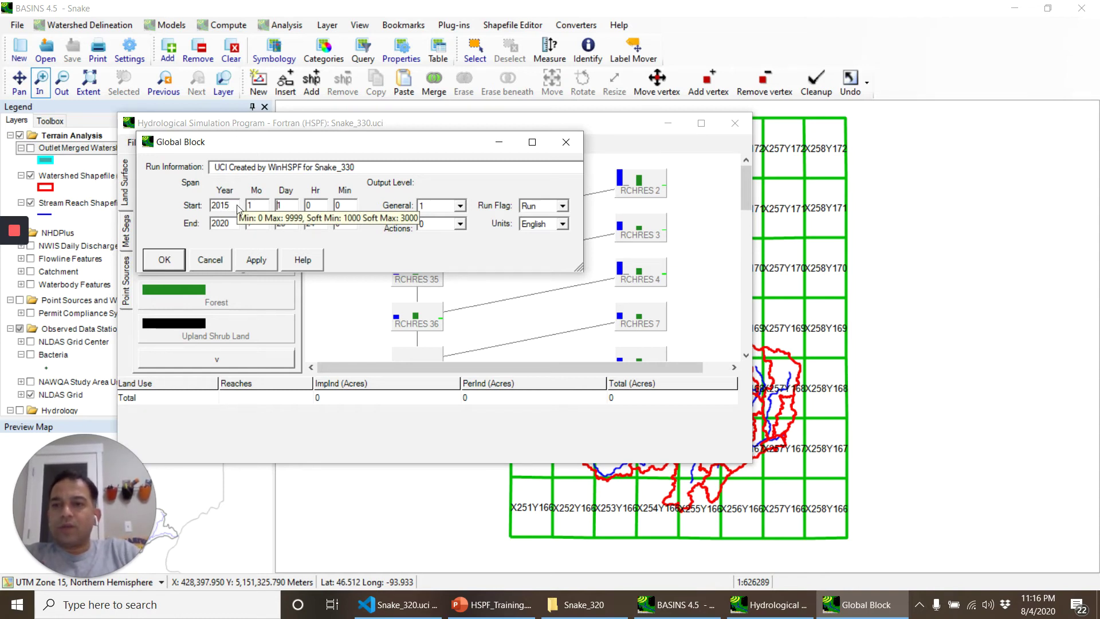
pyautogui.press('BackSpace')
pyautogui.press('BackSpace')
pyautogui.press('BackSpace')
pyautogui.press('BackSpace')
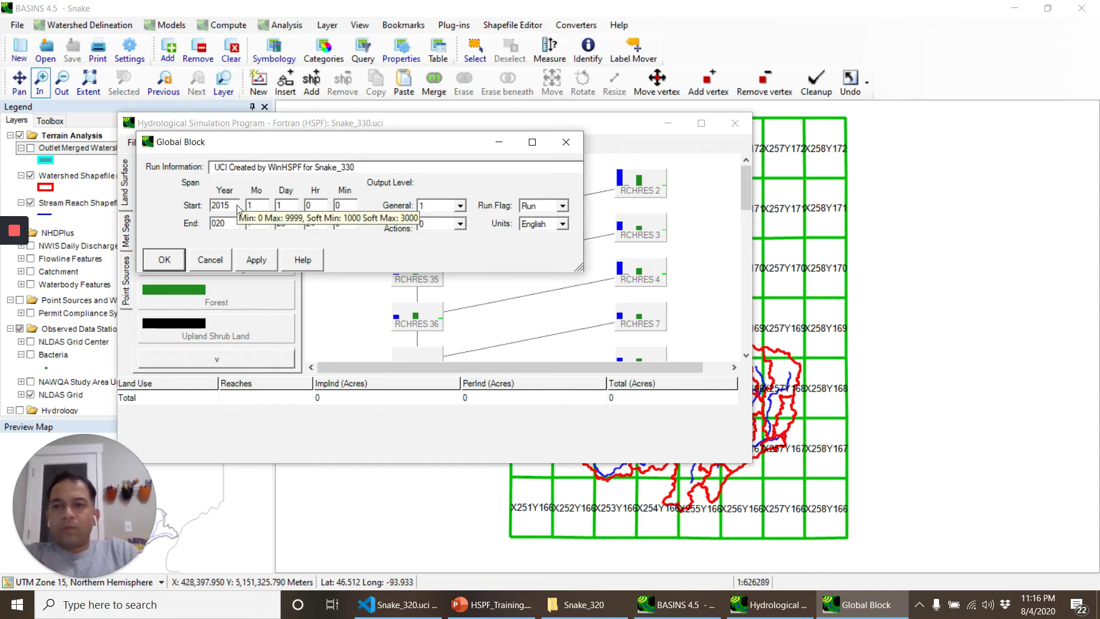
pyautogui.write('20')
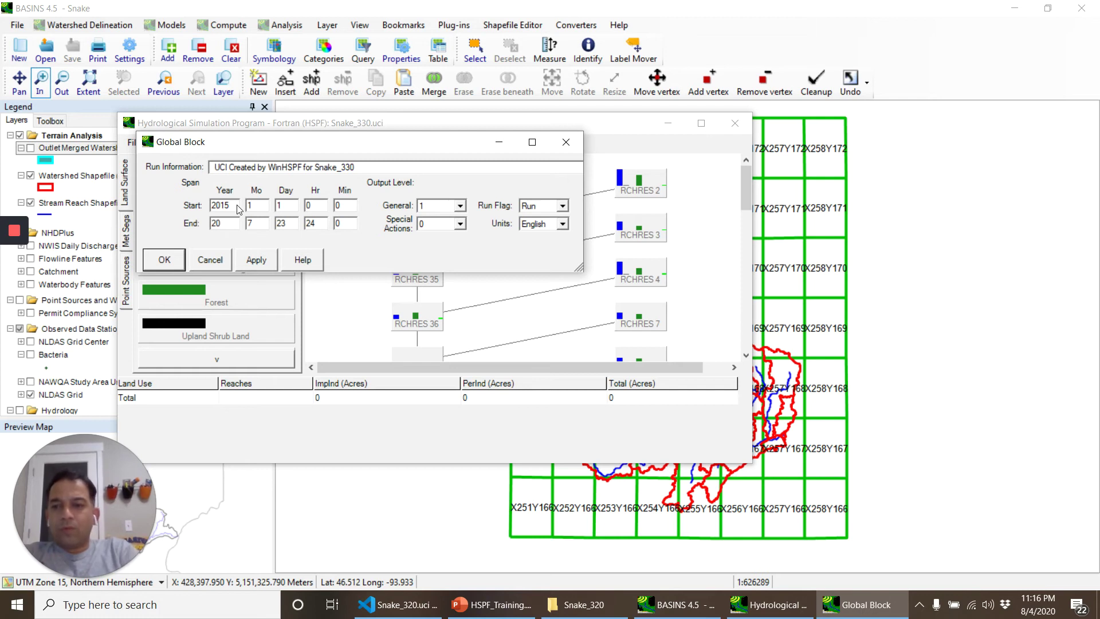
pyautogui.write('16')
pyautogui.press('Tab')
pyautogui.write('12')
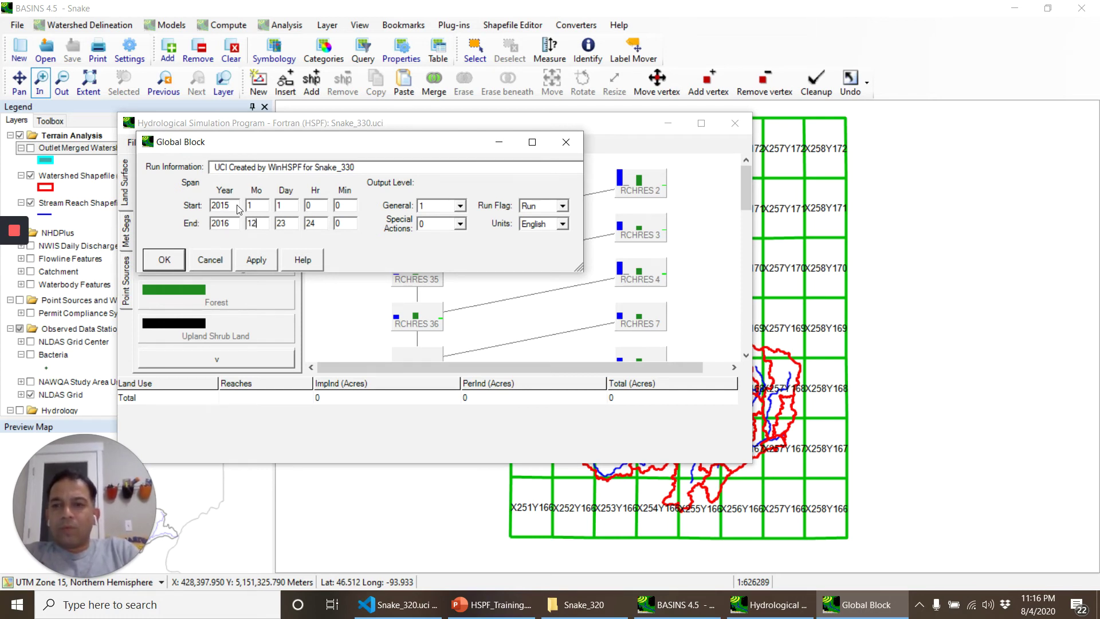
pyautogui.press('Tab')
pyautogui.write('31')
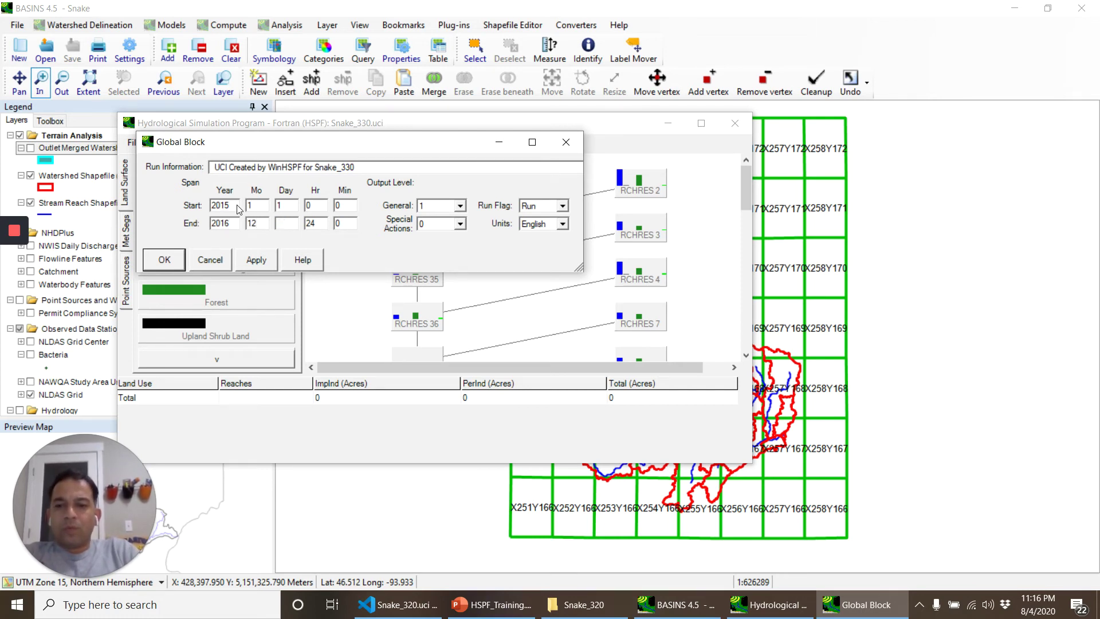
# Apply the 2015–2016 run dates, save the Snake_330 UCI and run the simulation.
pyautogui.click(165, 261)
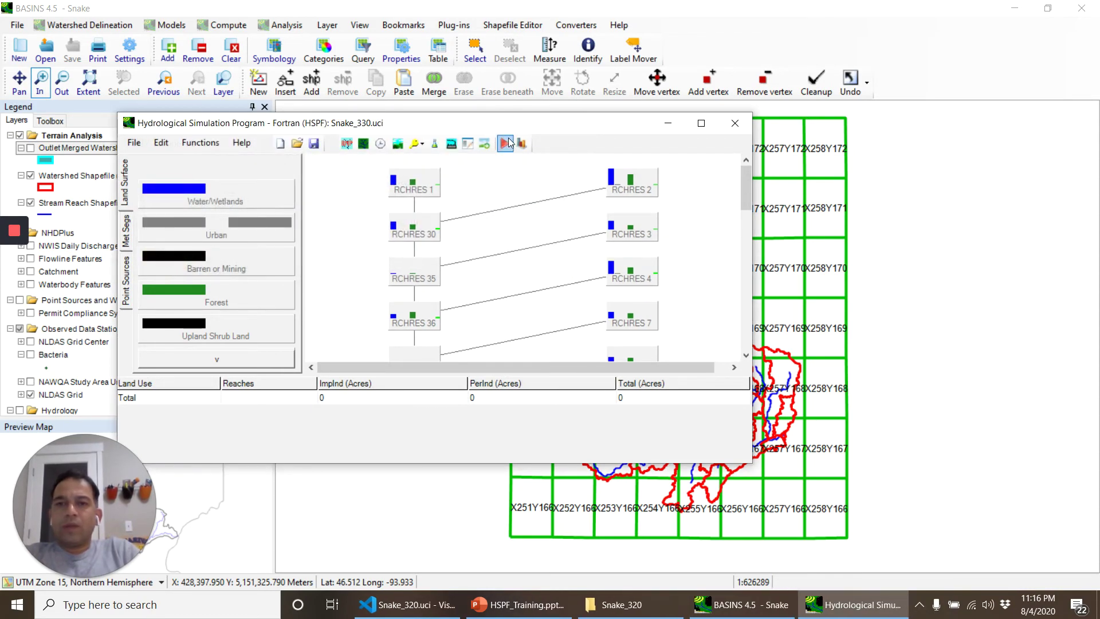
pyautogui.click(506, 144)
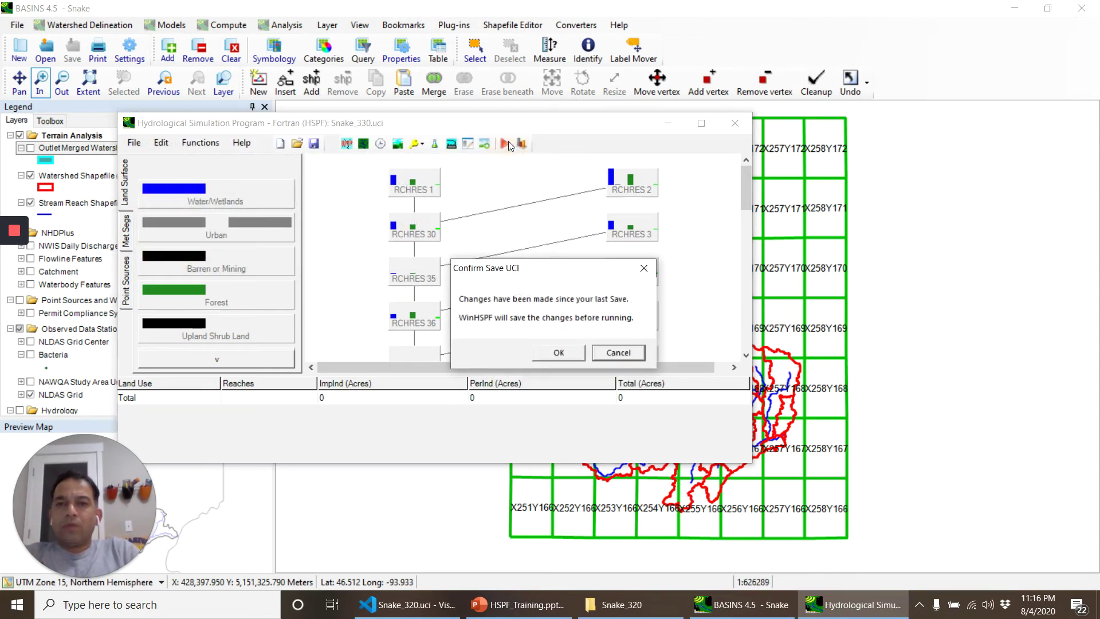
pyautogui.click(555, 353)
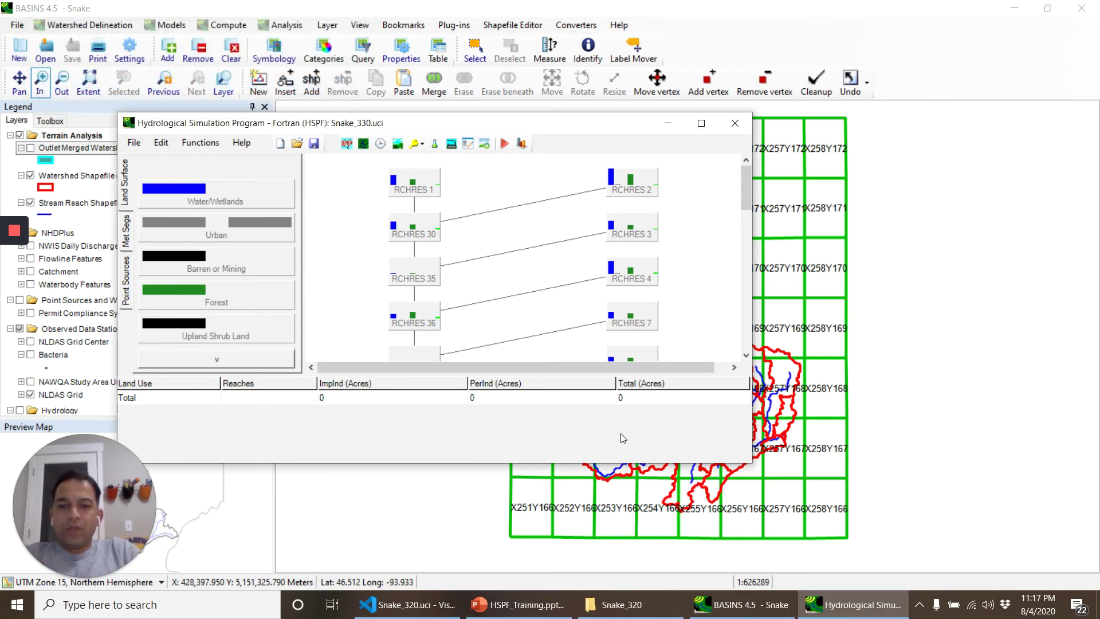
# Browse to modelout > Snake_330 and open the 91 KB Snake_330.uci in Visual Studio Code.
pyautogui.click(628, 614)
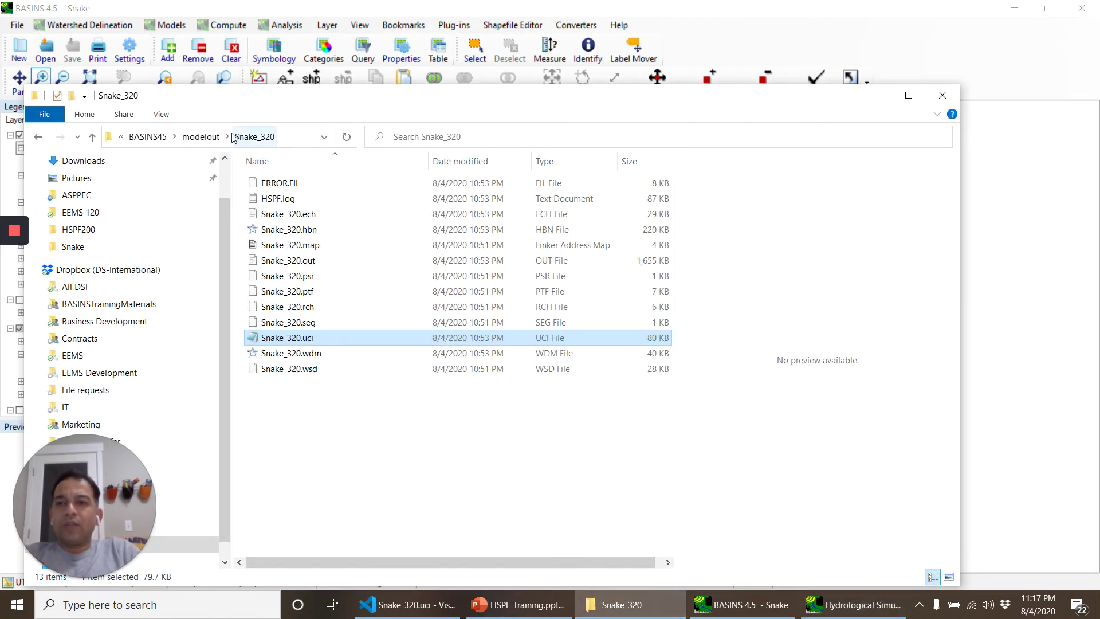
pyautogui.click(201, 136)
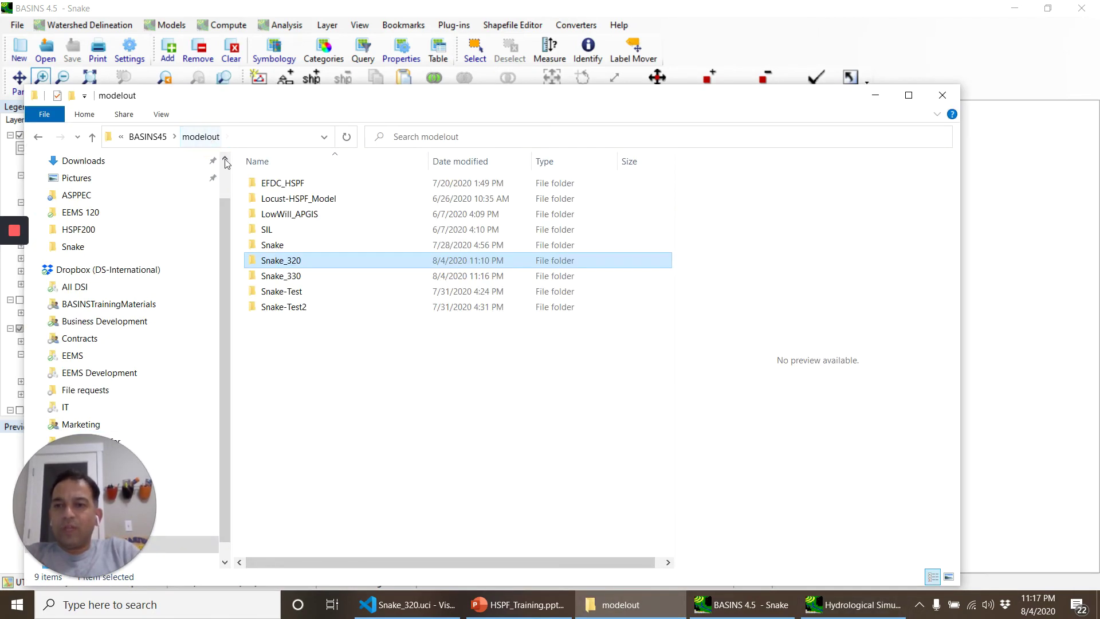
pyautogui.doubleClick(286, 276)
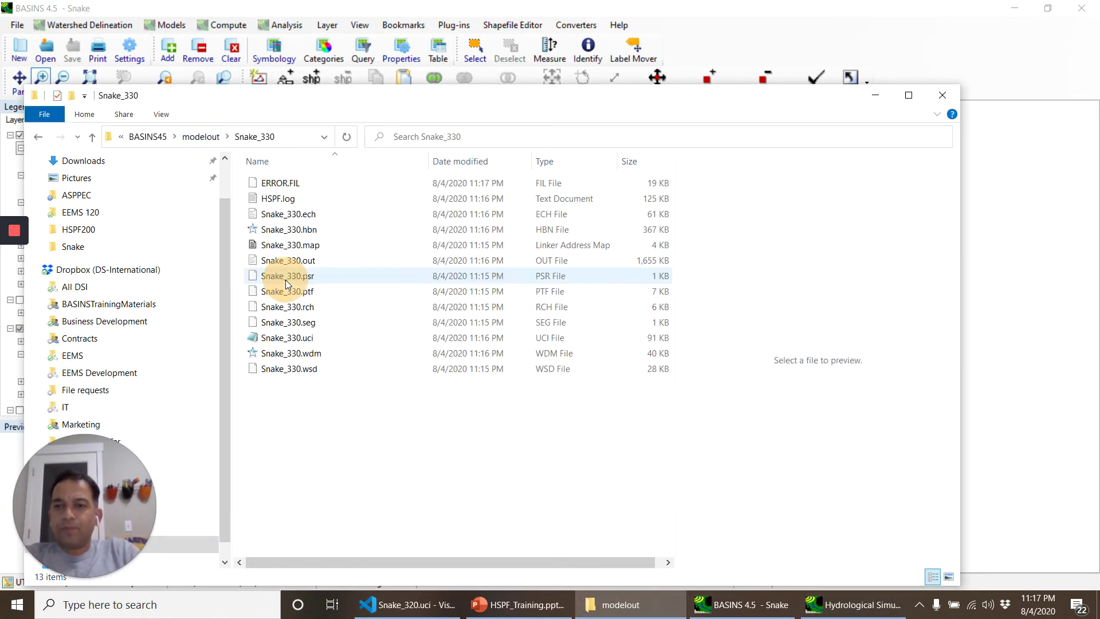
pyautogui.click(298, 338)
pyautogui.rightClick(298, 339)
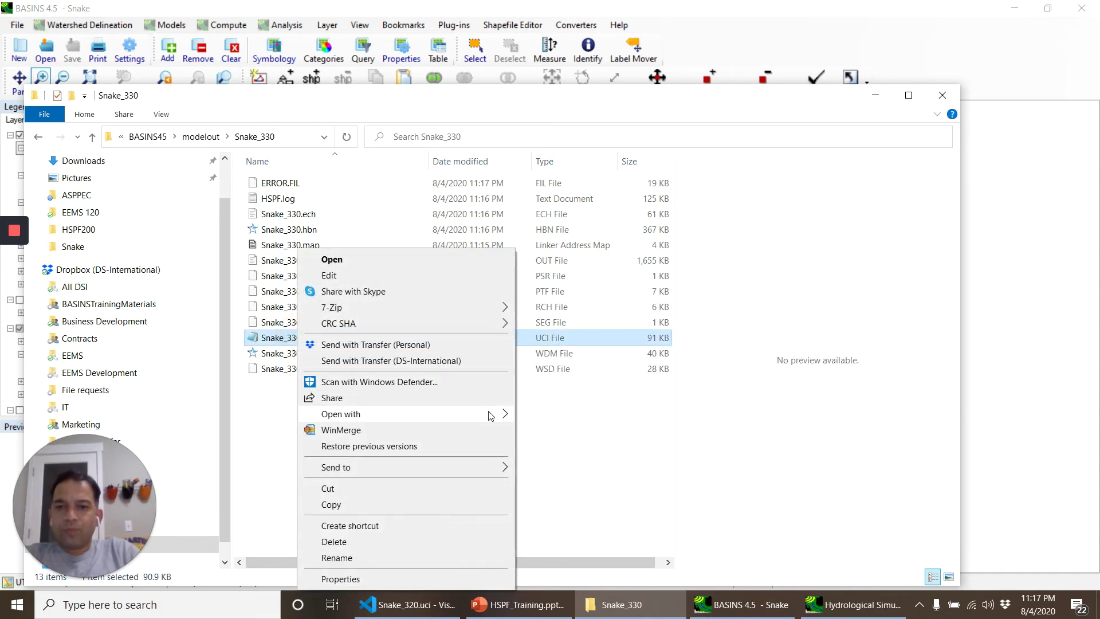
pyautogui.moveTo(490, 415)
pyautogui.click(563, 433)
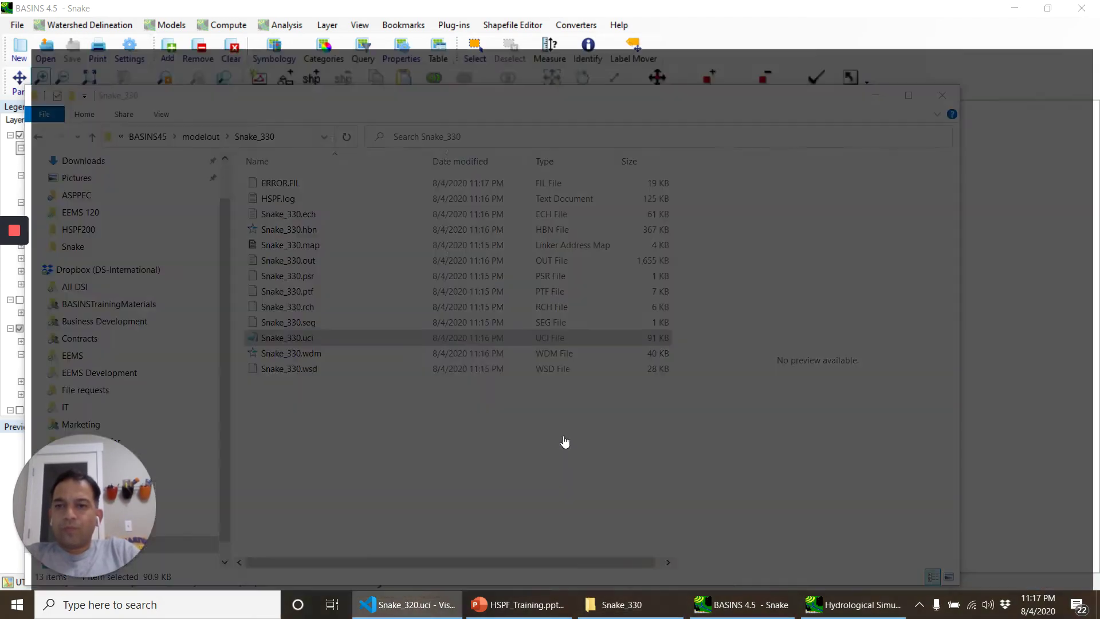
pyautogui.scroll(-2, 199, 316)
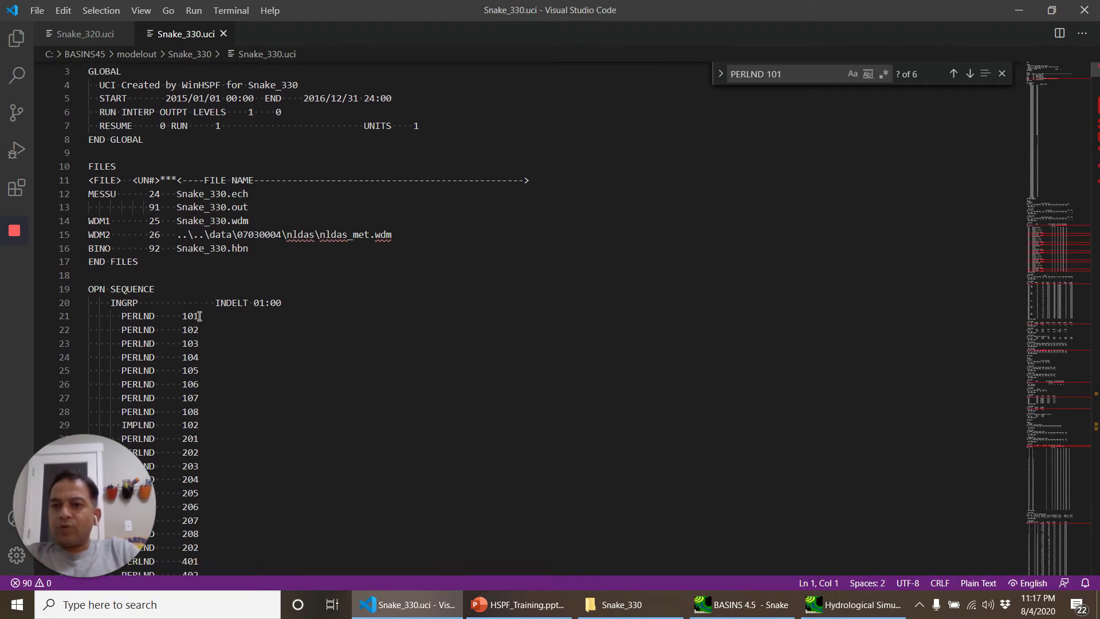
pyautogui.scroll(-2, 199, 316)
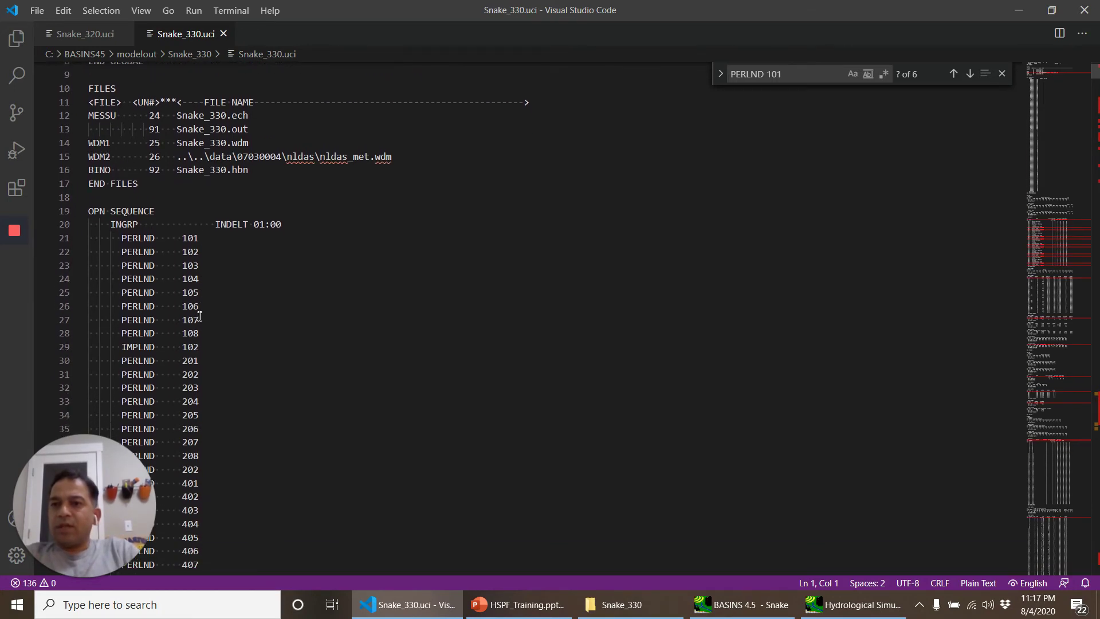
pyautogui.scroll(-3, 199, 316)
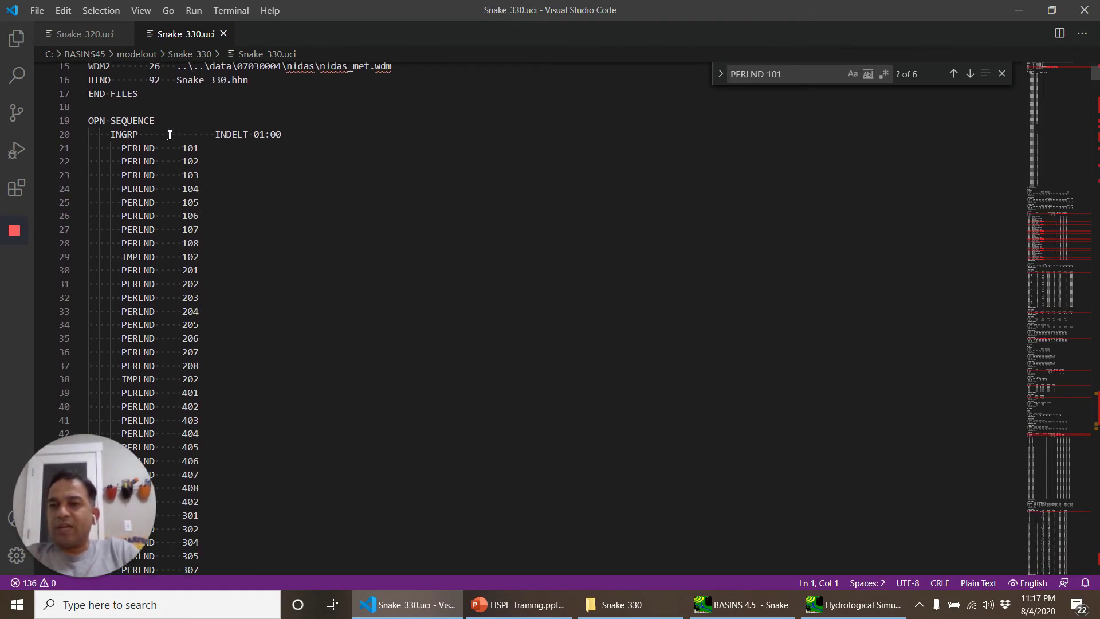
pyautogui.scroll(-5, 200, 338)
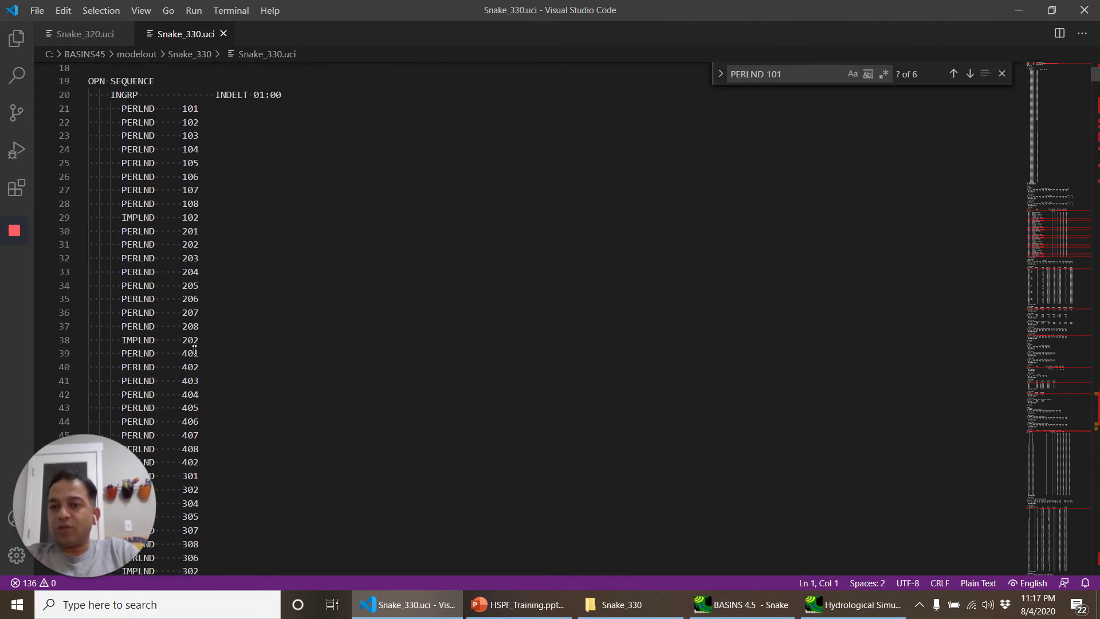
pyautogui.scroll(-3, 195, 350)
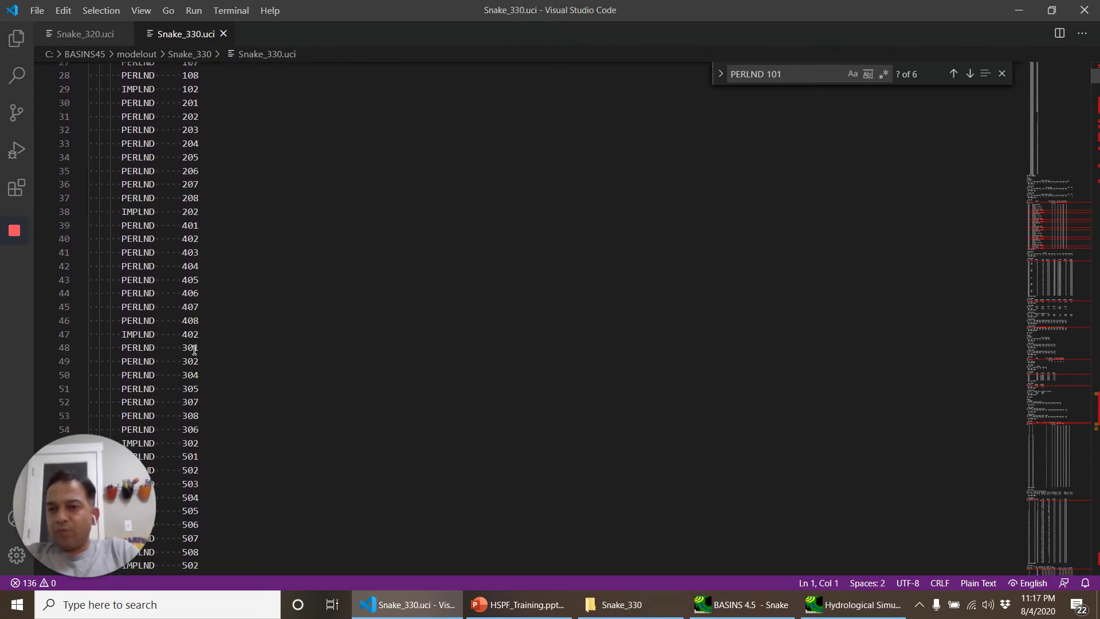
pyautogui.scroll(-5, 194, 350)
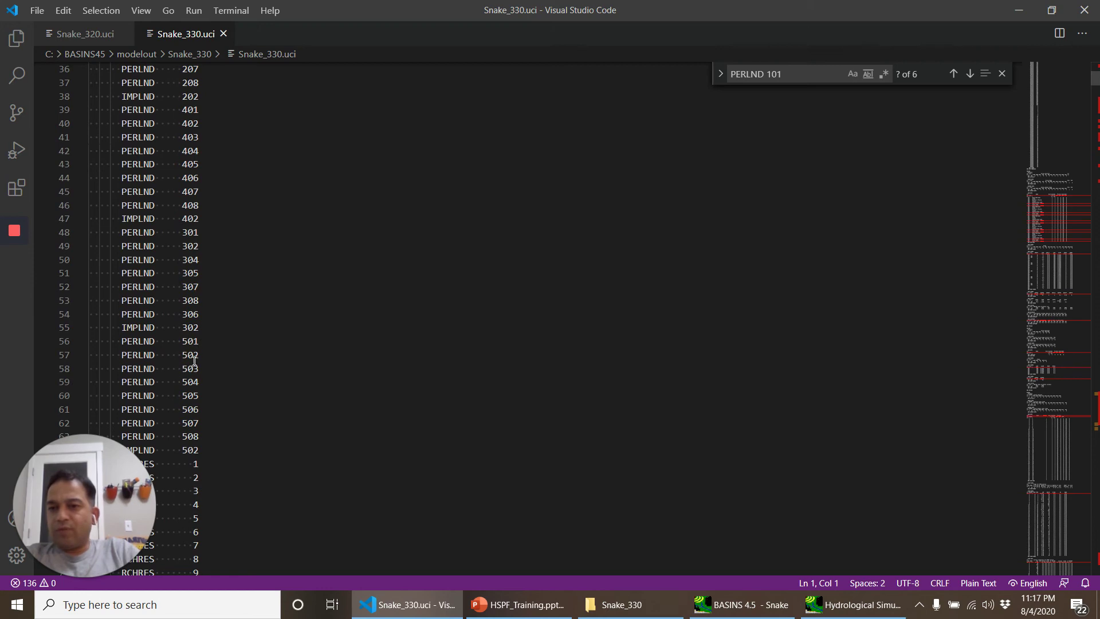
pyautogui.scroll(-5, 191, 384)
pyautogui.scroll(-20, 193, 392)
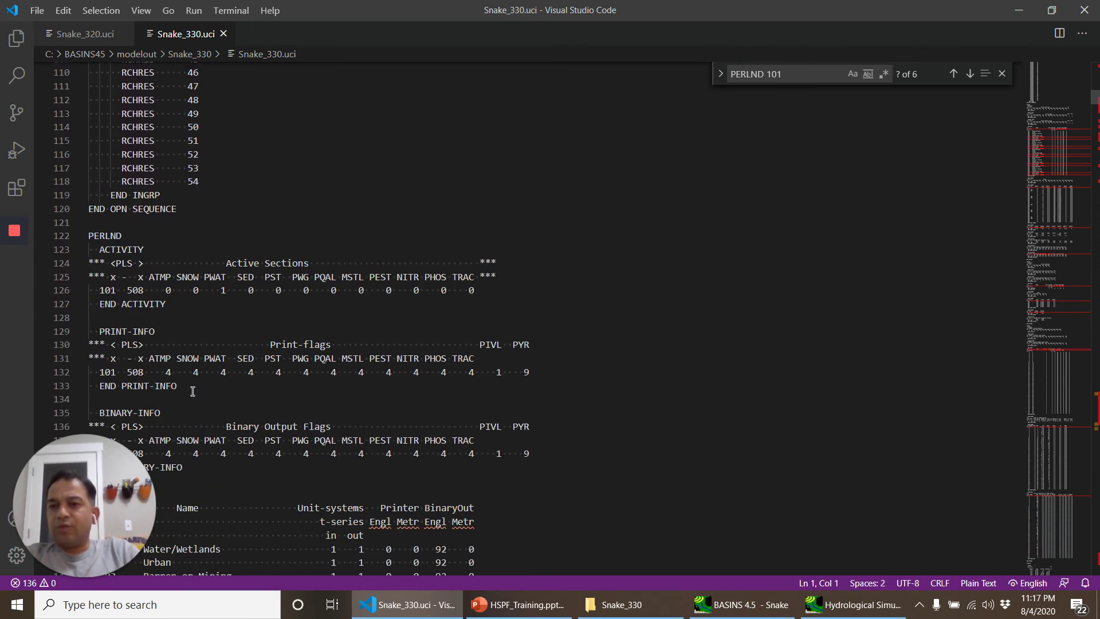
pyautogui.scroll(-3, 193, 392)
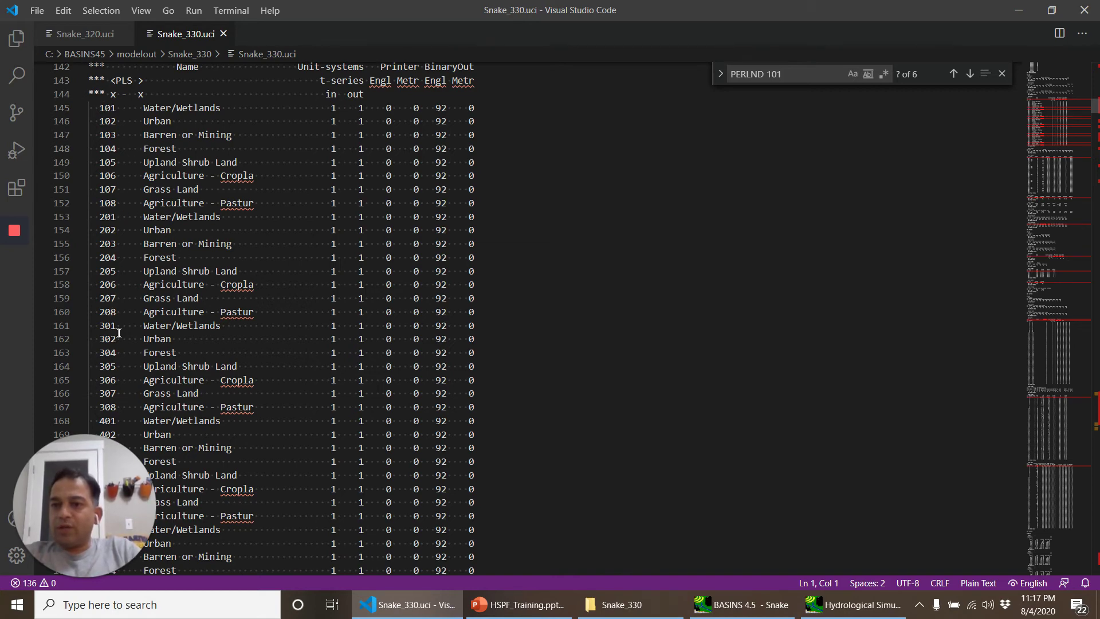
pyautogui.scroll(-2, 123, 331)
pyautogui.scroll(-3, 127, 370)
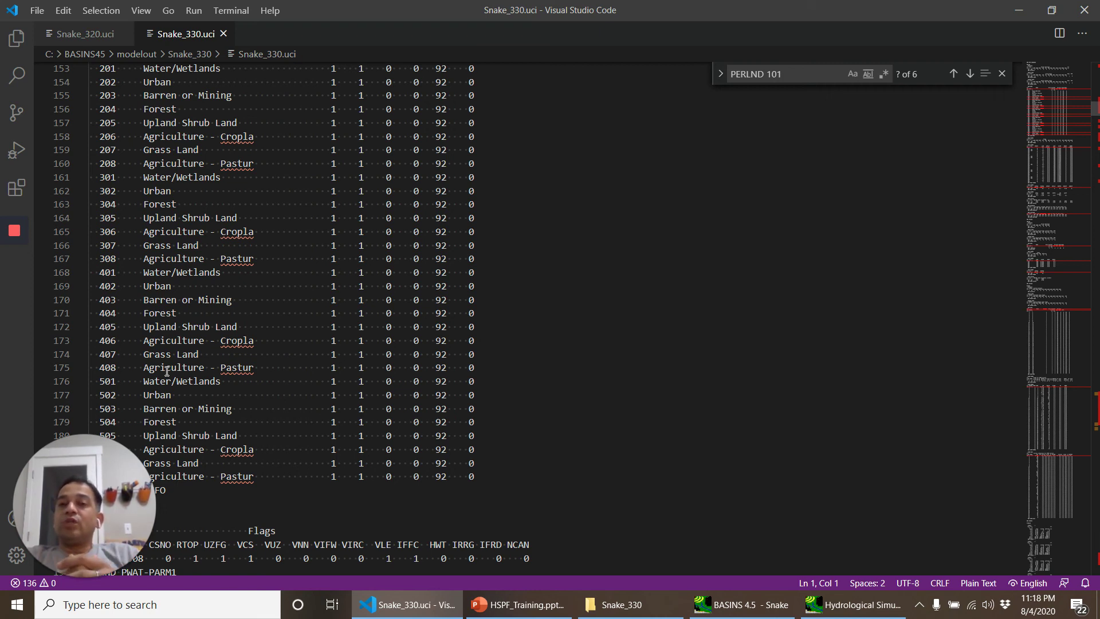
pyautogui.click(182, 259)
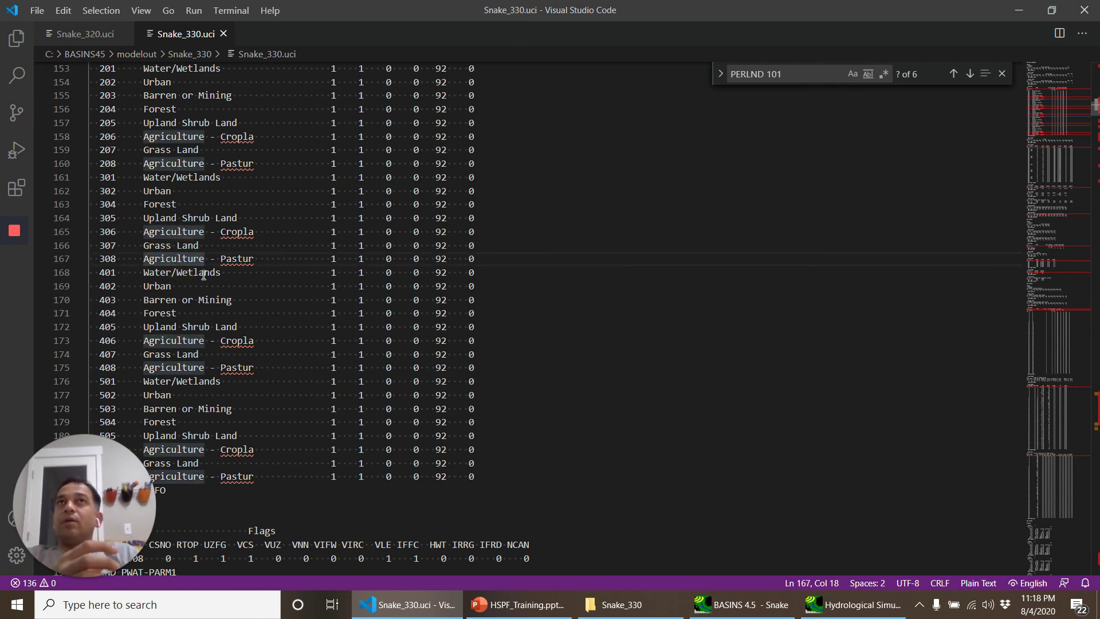